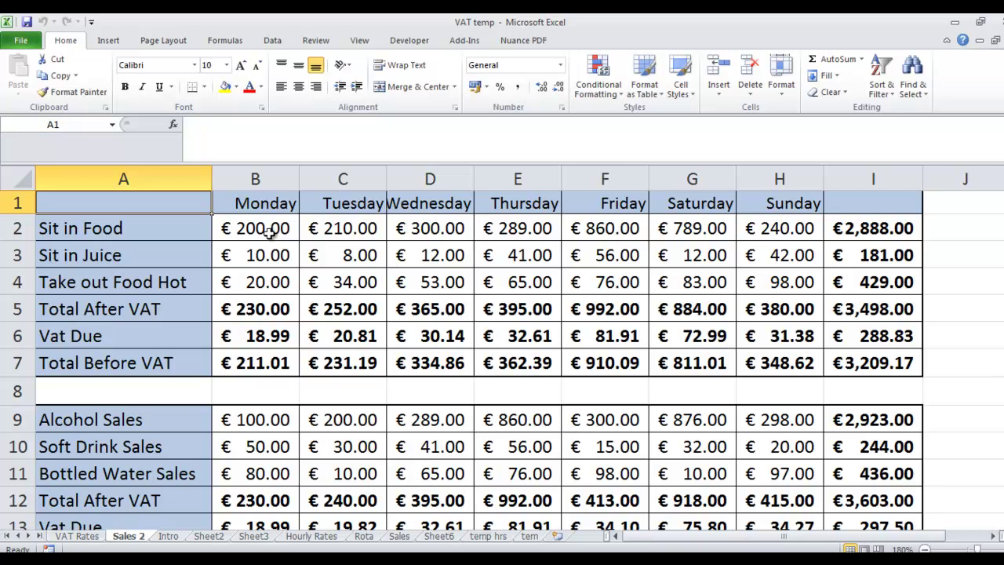
- Examine Monday's sales figures and the formulas for Total After VAT, Vat Due and Total Before VAT on the Sales 2 sheet
{"action": "left_click_drag", "start_coordinate": [269, 230], "coordinate": [269, 251]}
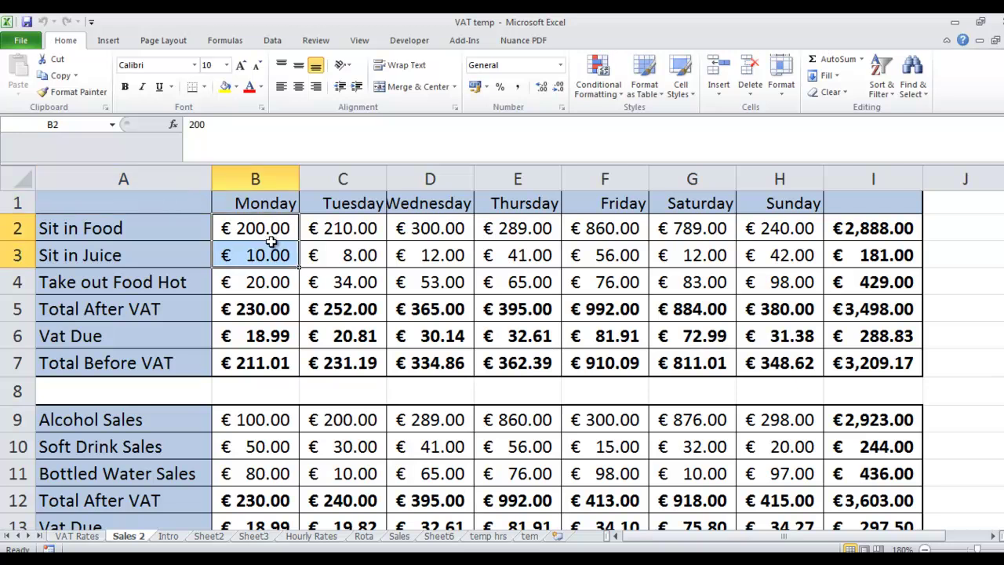
{"action": "left_click", "coordinate": [255, 308]}
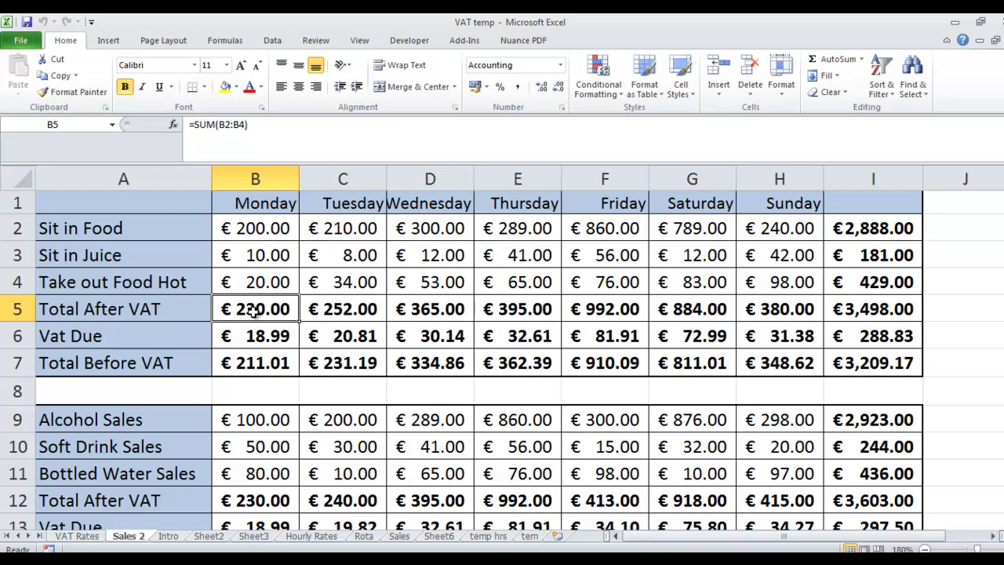
{"action": "scroll", "coordinate": [254, 310], "scroll_direction": "down", "scroll_amount": 3}
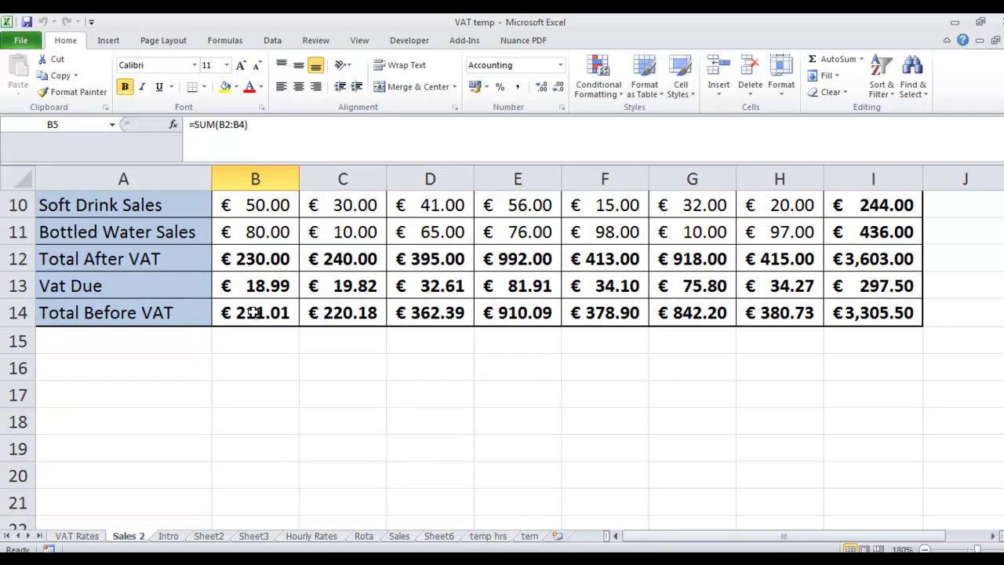
{"action": "left_click", "coordinate": [267, 289]}
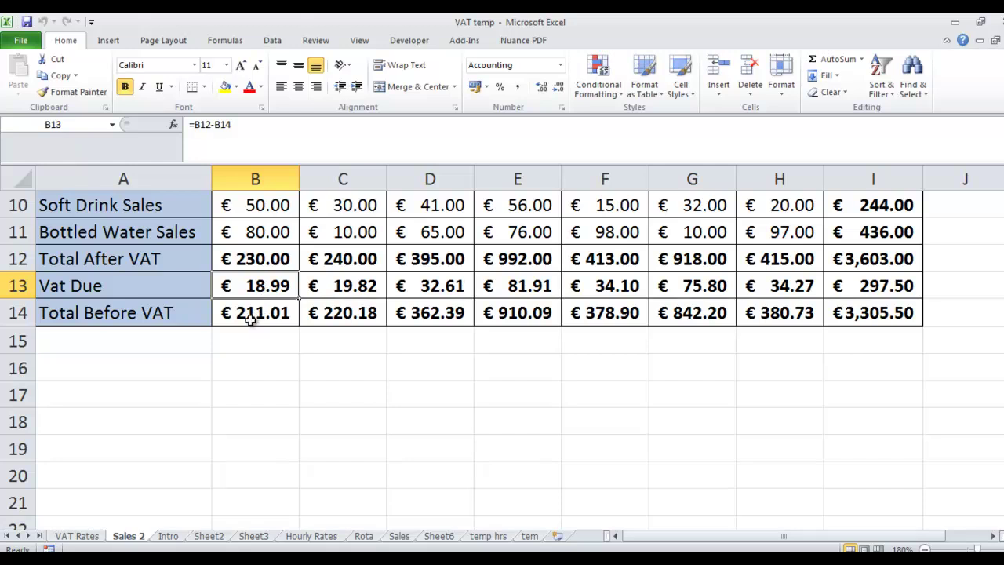
{"action": "left_click", "coordinate": [250, 316]}
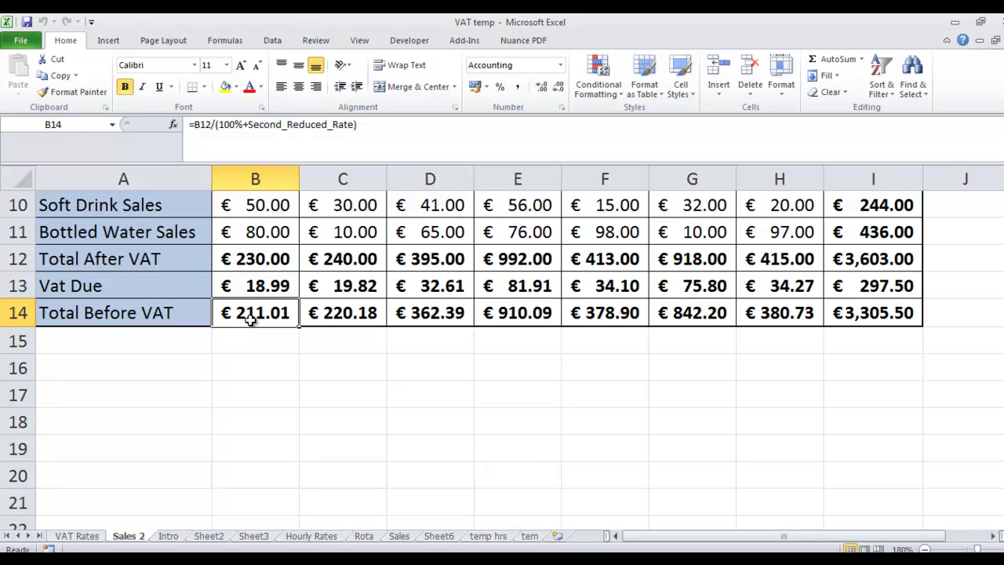
{"action": "key", "text": "Down"}
{"action": "key", "text": "Down"}
{"action": "key", "text": "Right"}
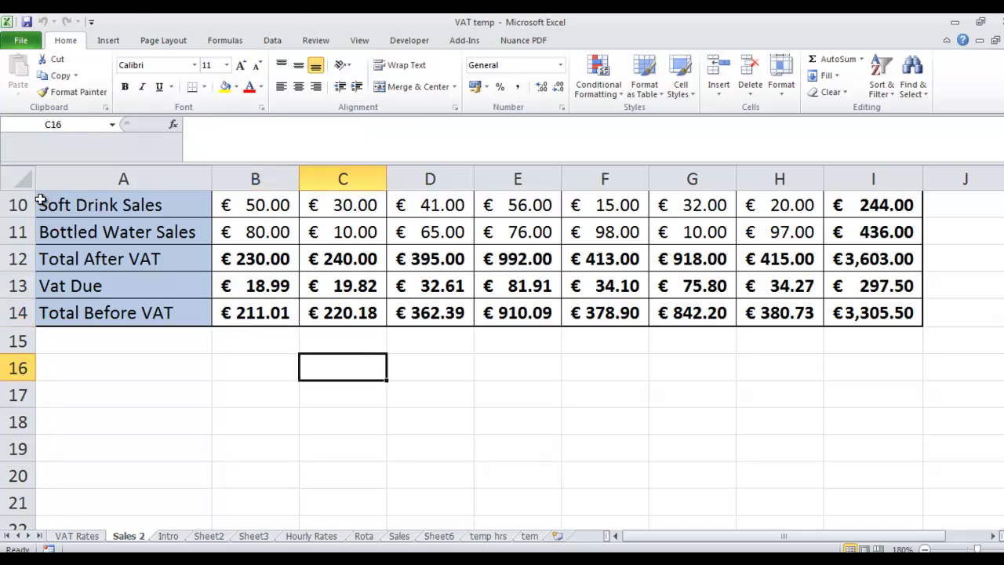
- Create a new blank workbook
{"action": "left_click", "coordinate": [21, 43]}
{"action": "left_click", "coordinate": [39, 212]}
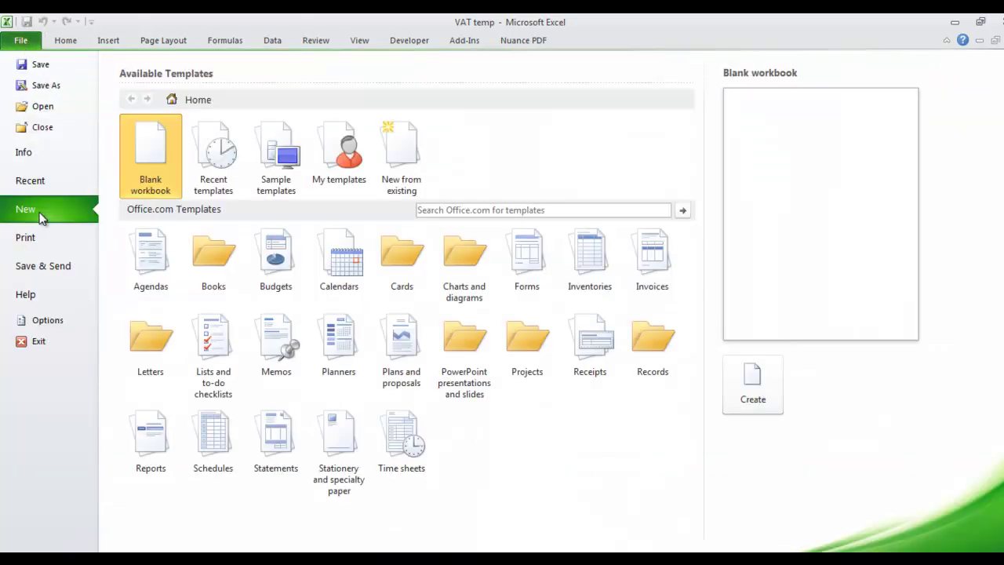
{"action": "left_click", "coordinate": [754, 387]}
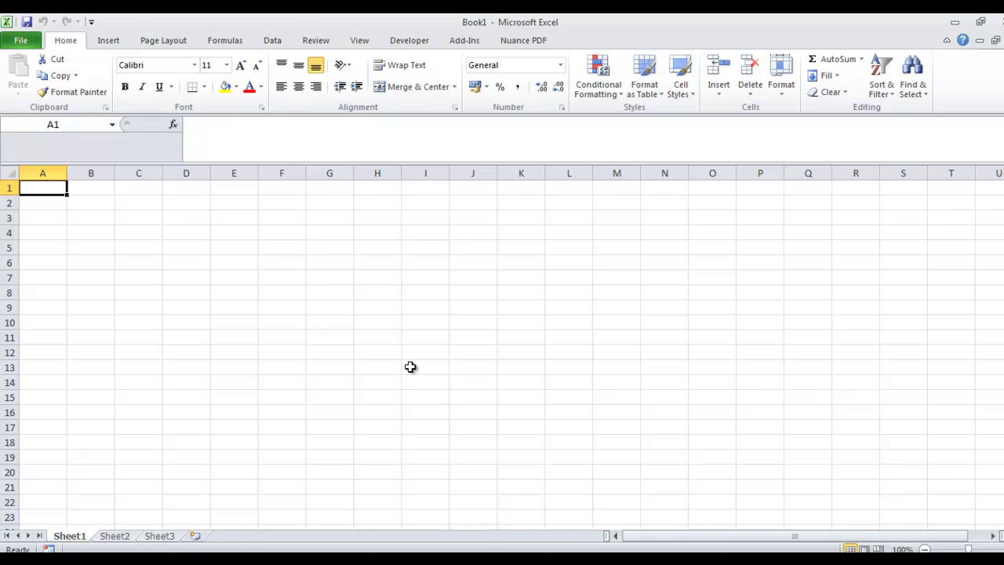
- Enter the label Vat Rate in A1 and the value 10% in B1
{"action": "type", "text": "V"}
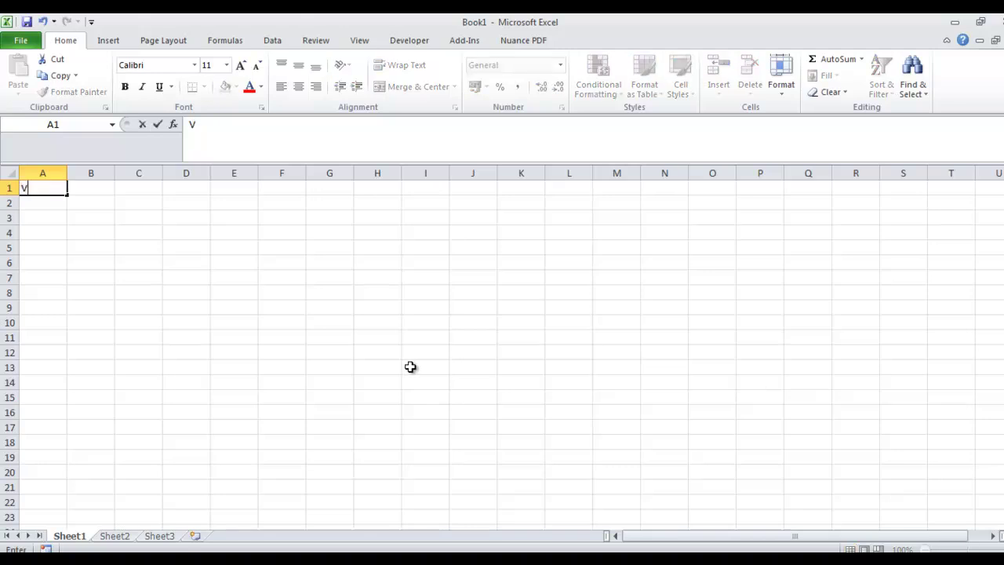
{"action": "type", "text": "at Rate"}
{"action": "key", "text": "Return"}
{"action": "key", "text": "Up"}
{"action": "key", "text": "Right"}
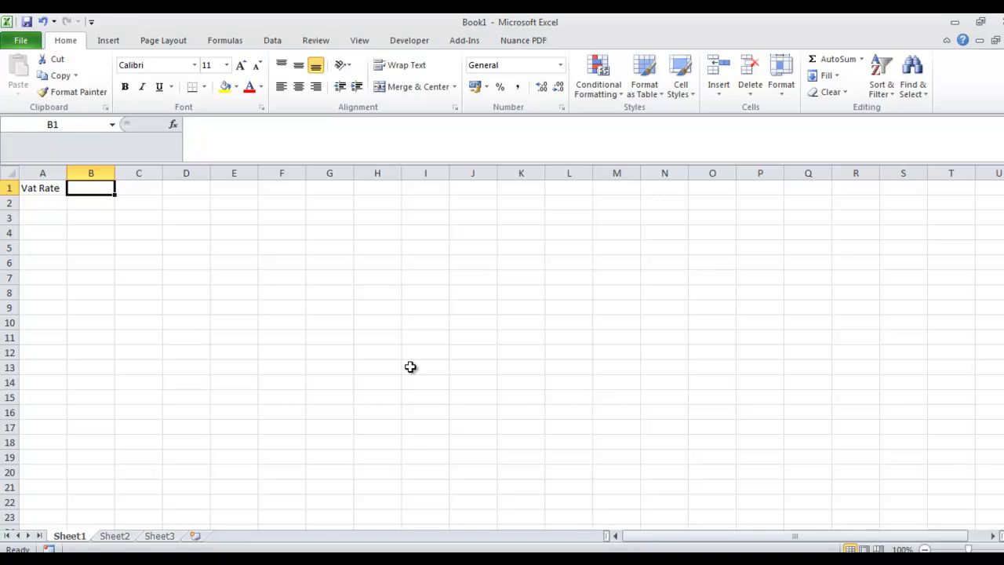
{"action": "type", "text": "10%"}
{"action": "key", "text": "Return"}
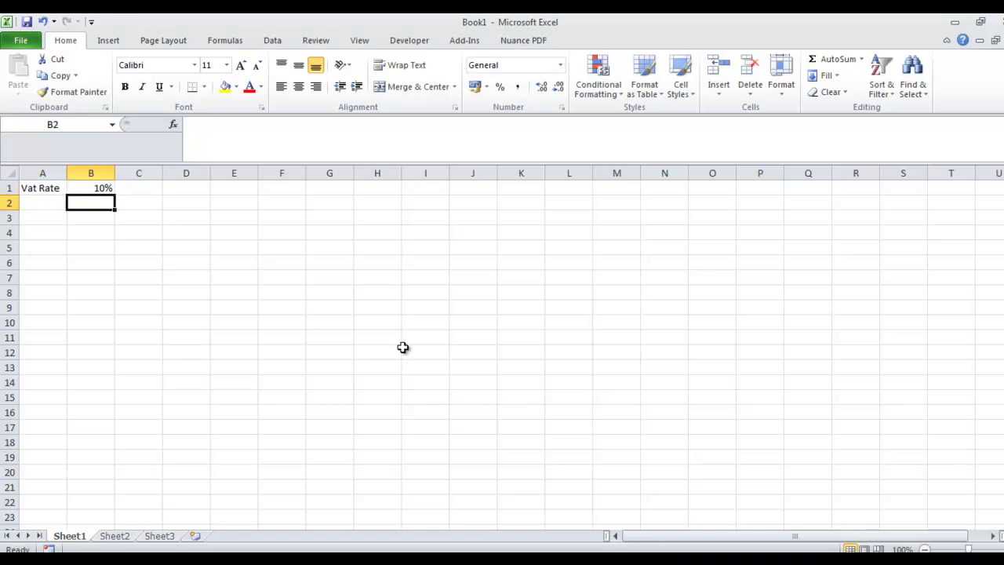
- Define the workbook-scoped name Vat_Rate for the 10% cell, B1
{"action": "left_click", "coordinate": [105, 189]}
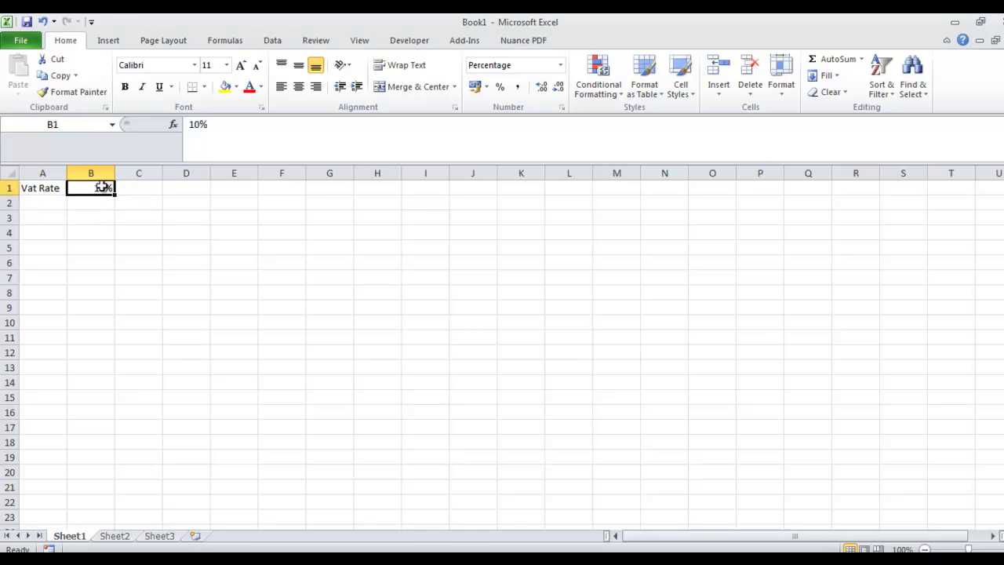
{"action": "right_click", "coordinate": [105, 189]}
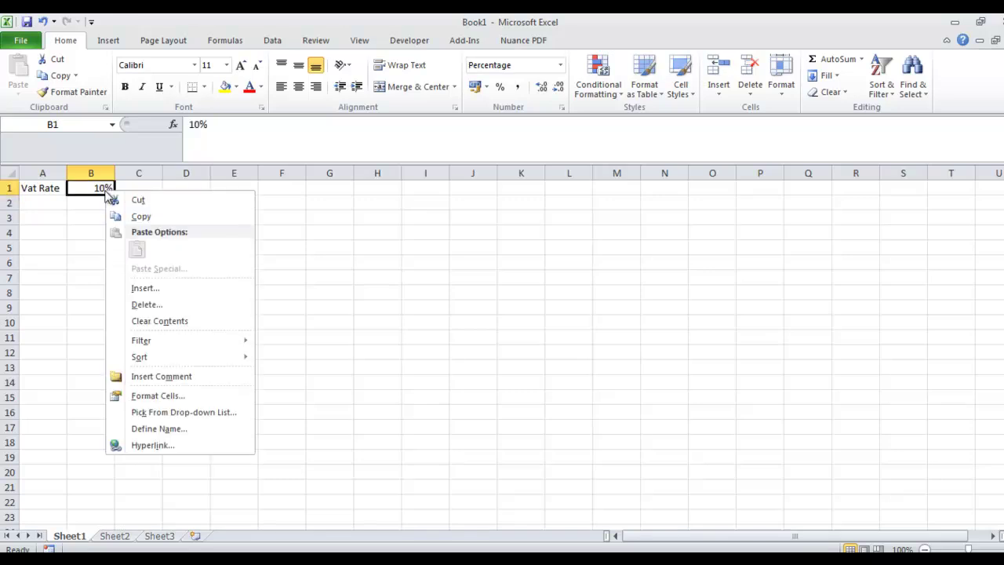
{"action": "left_click", "coordinate": [159, 428]}
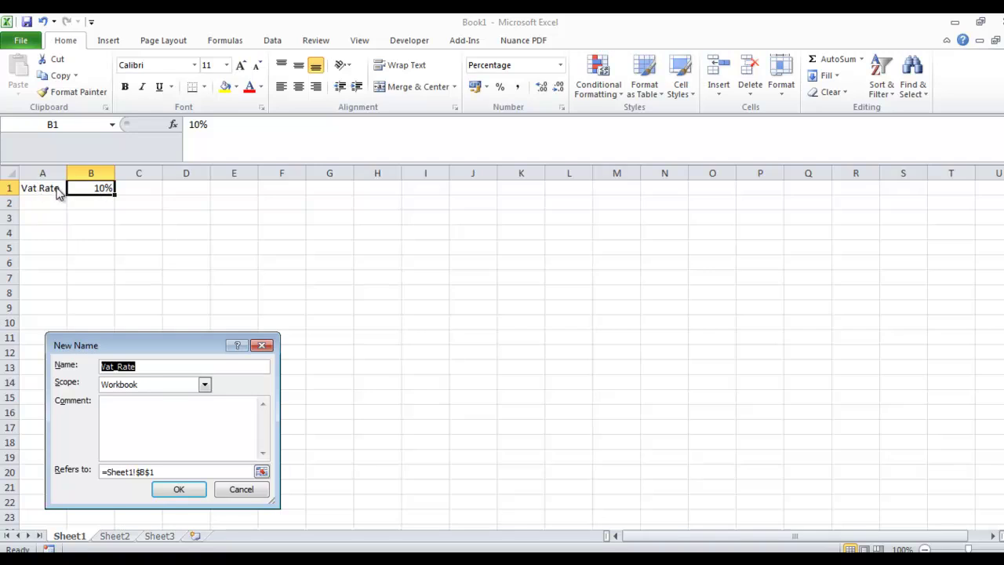
{"action": "left_click", "coordinate": [188, 489]}
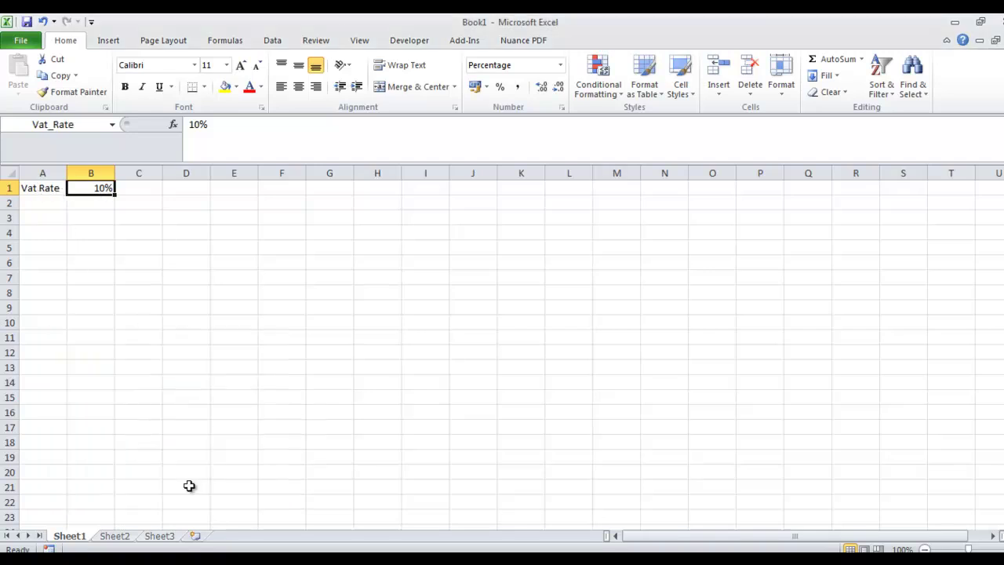
- Enter the dish name Steak Dinner in A3
{"action": "left_click", "coordinate": [59, 221]}
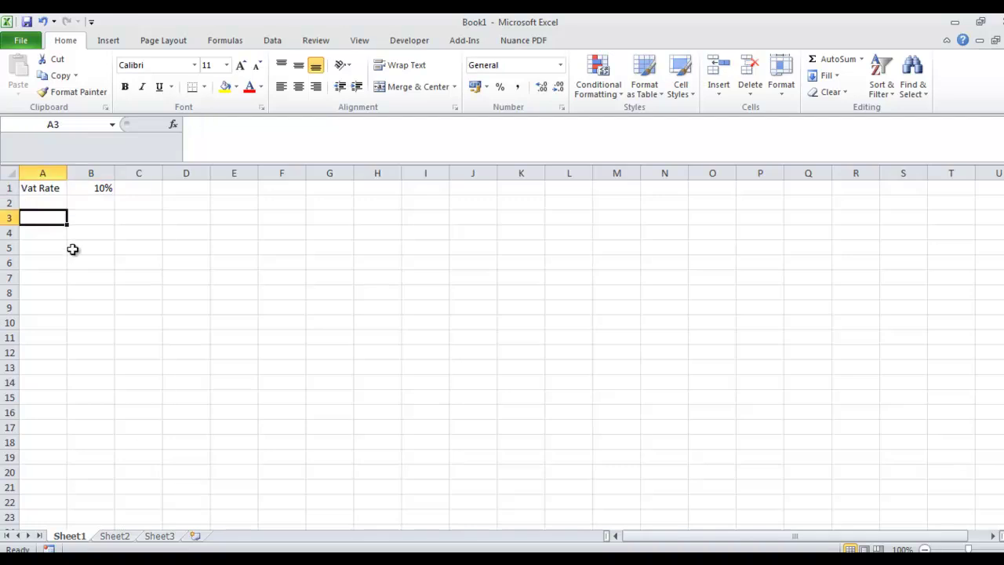
{"action": "left_click", "coordinate": [72, 249], "text": "shift"}
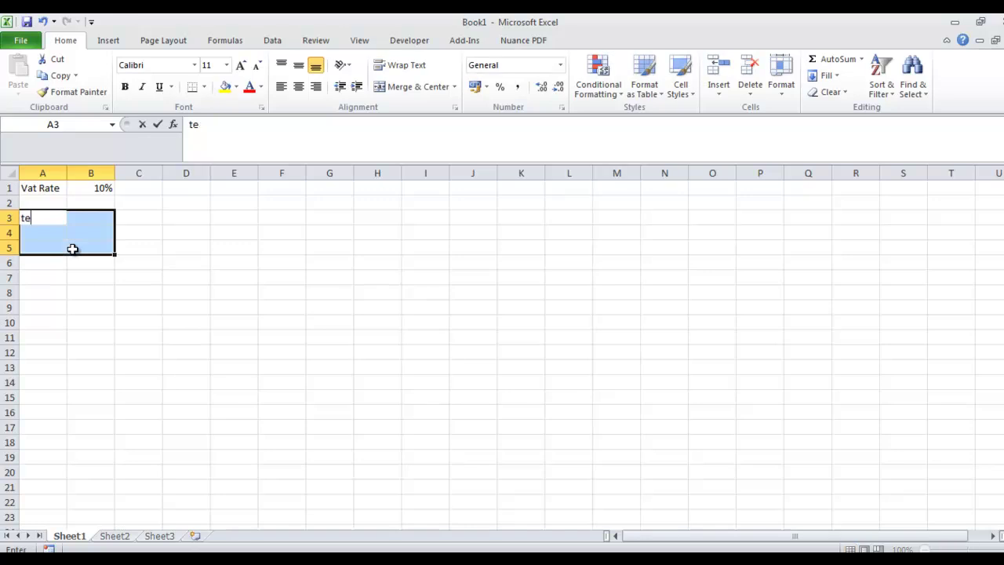
{"action": "type", "text": "teak Dinner"}
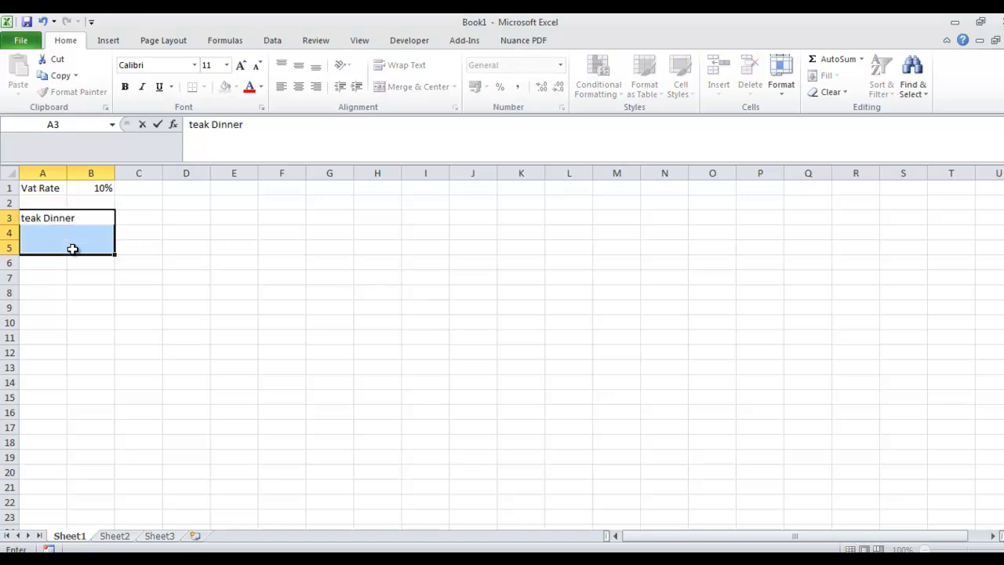
{"action": "left_click", "coordinate": [192, 124]}
{"action": "type", "text": "S"}
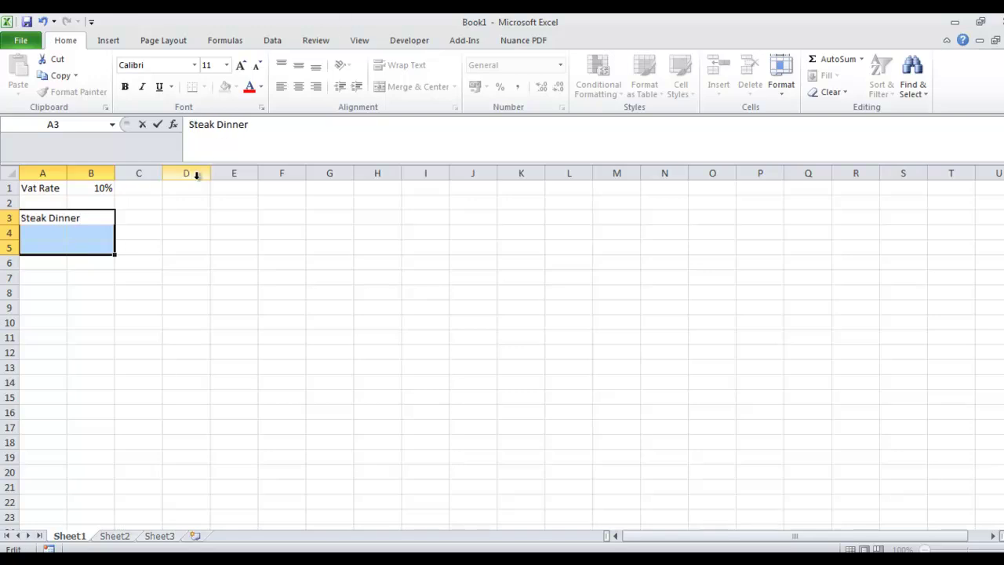
{"action": "key", "text": "Return"}
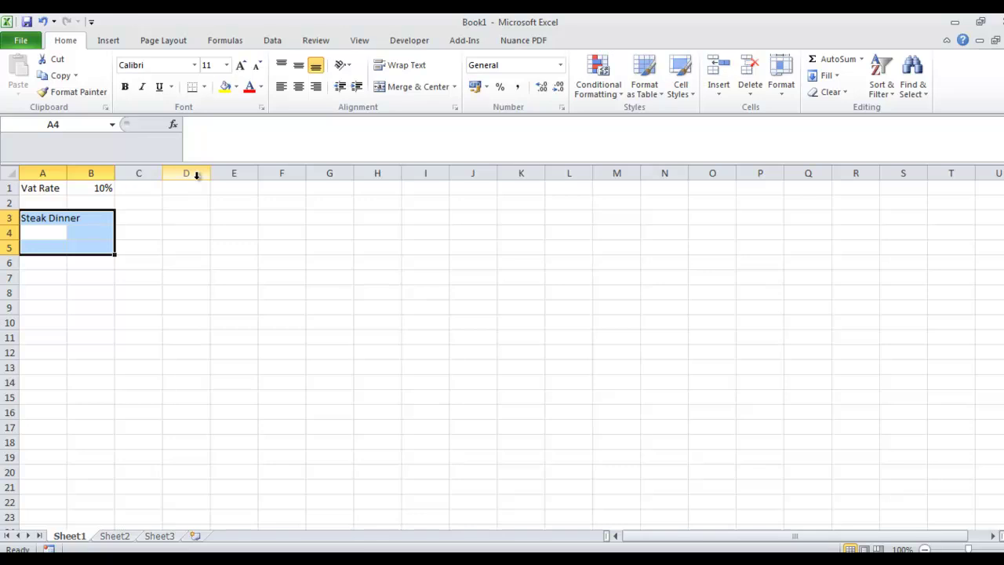
- Enter the dish name Chicken Special in A4
{"action": "type", "text": "Ch"}
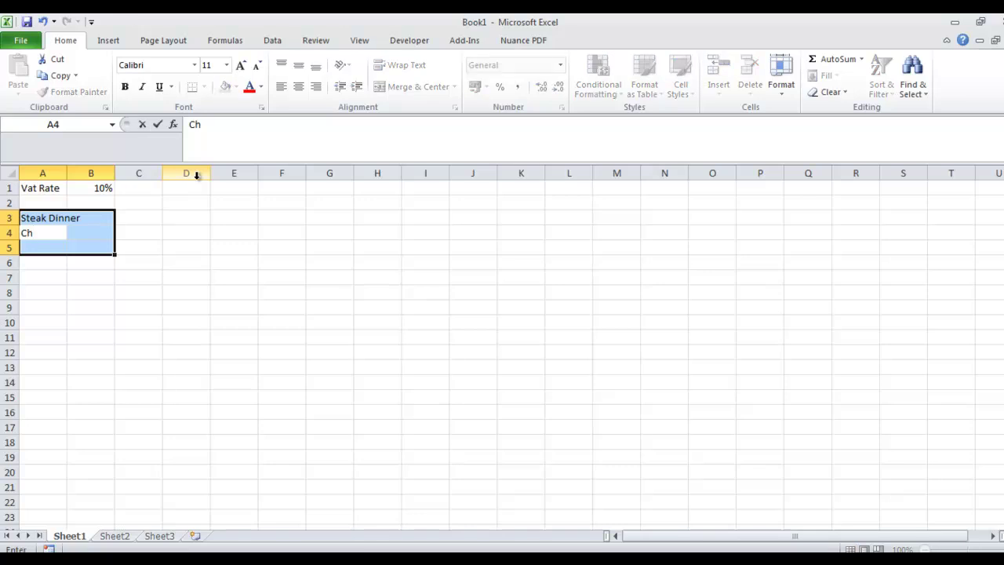
{"action": "type", "text": "icken Sopec"}
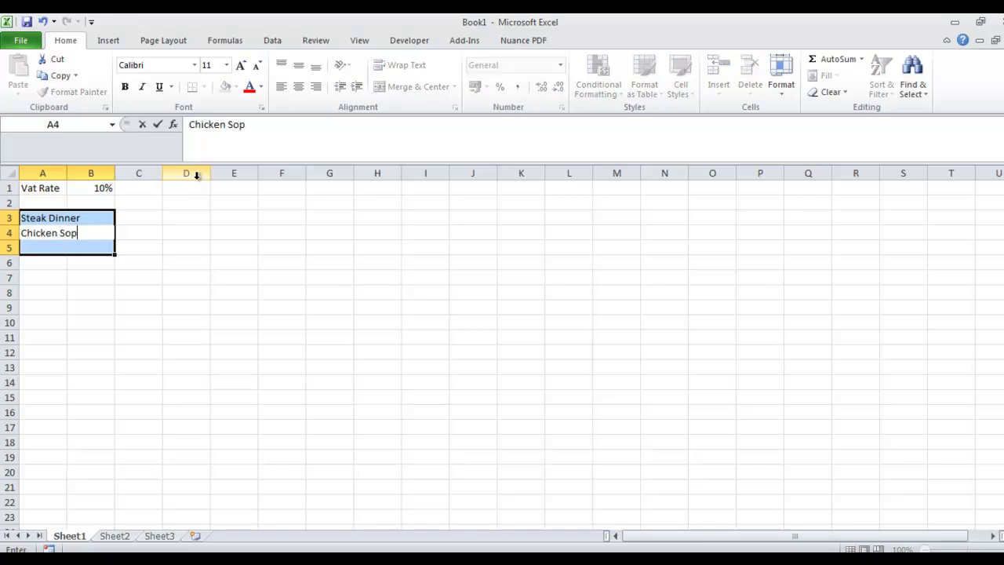
{"action": "key", "text": "BackSpace"}
{"action": "key", "text": "BackSpace"}
{"action": "key", "text": "BackSpace"}
{"action": "key", "text": "BackSpace"}
{"action": "type", "text": "pecial"}
{"action": "key", "text": "Return"}
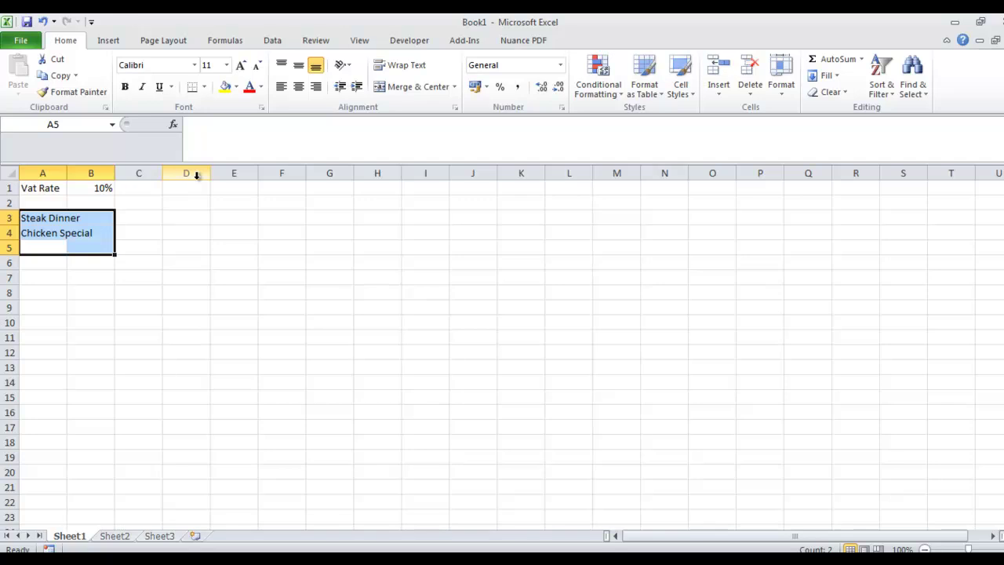
- Enter the dish name Lamb Dinner in A5 and widen column A to fit the dish names
{"action": "type", "text": "Lamb"}
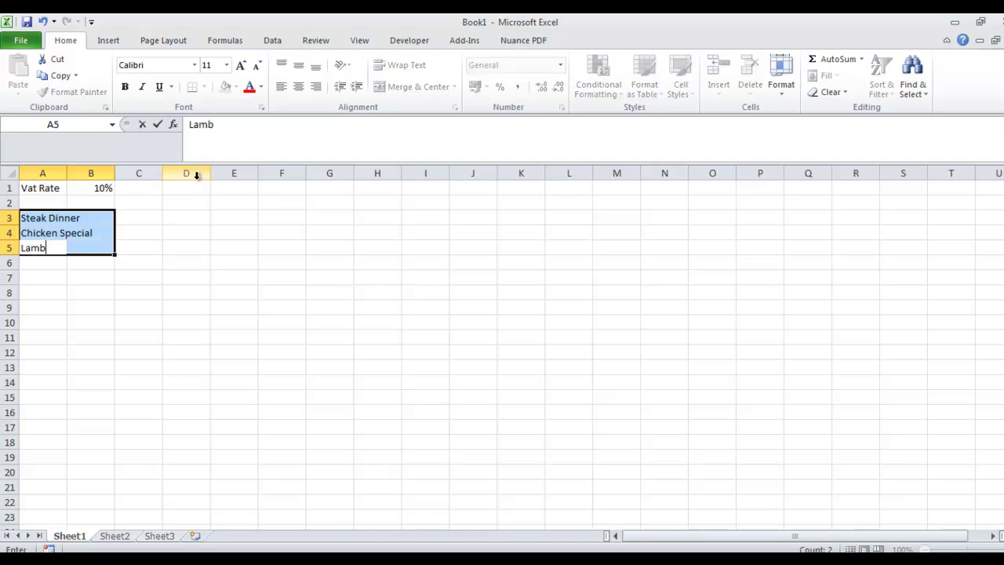
{"action": "type", "text": " Dinner"}
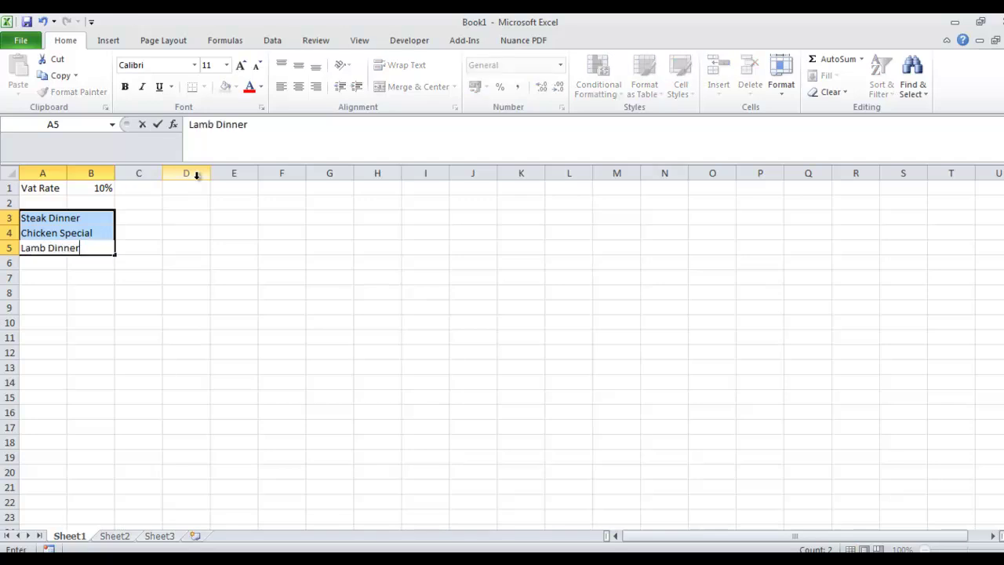
{"action": "left_click", "coordinate": [171, 260]}
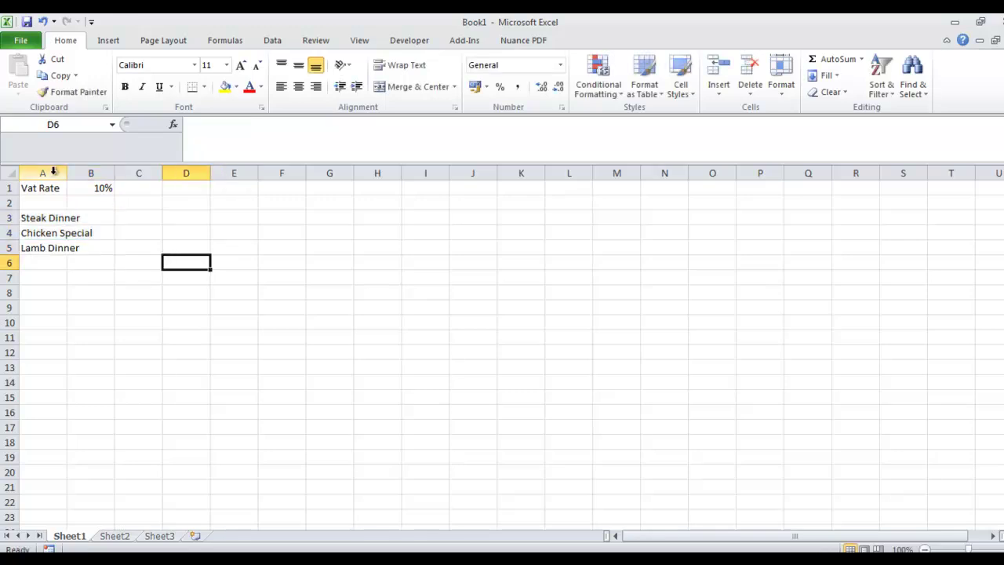
{"action": "left_click_drag", "start_coordinate": [67, 174], "coordinate": [111, 174]}
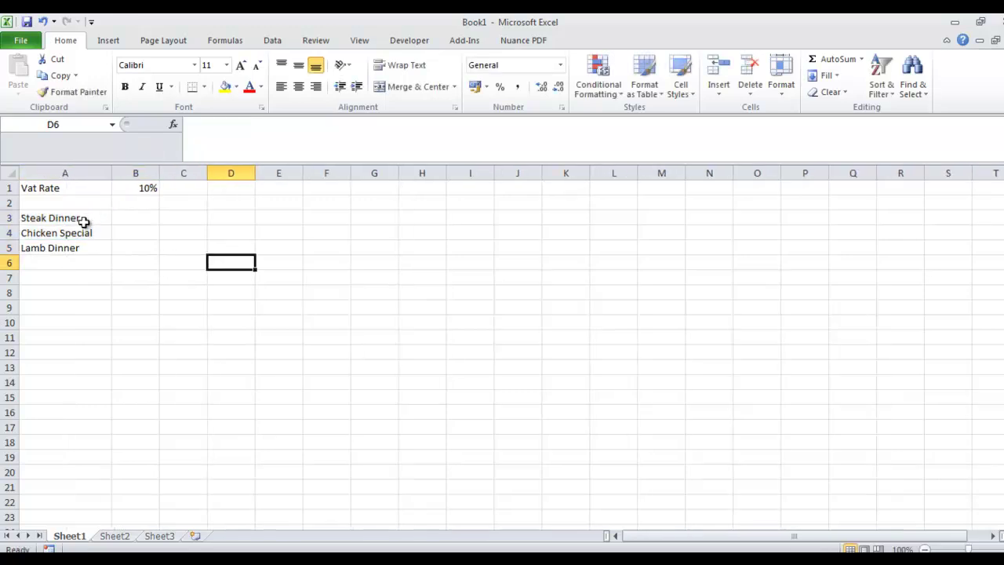
- Enter the dish prices in B3:B5: 18.50 for Steak Dinner, 12.50 for Chicken Special and 15.50 for Lamb Dinner
{"action": "left_click", "coordinate": [85, 217]}
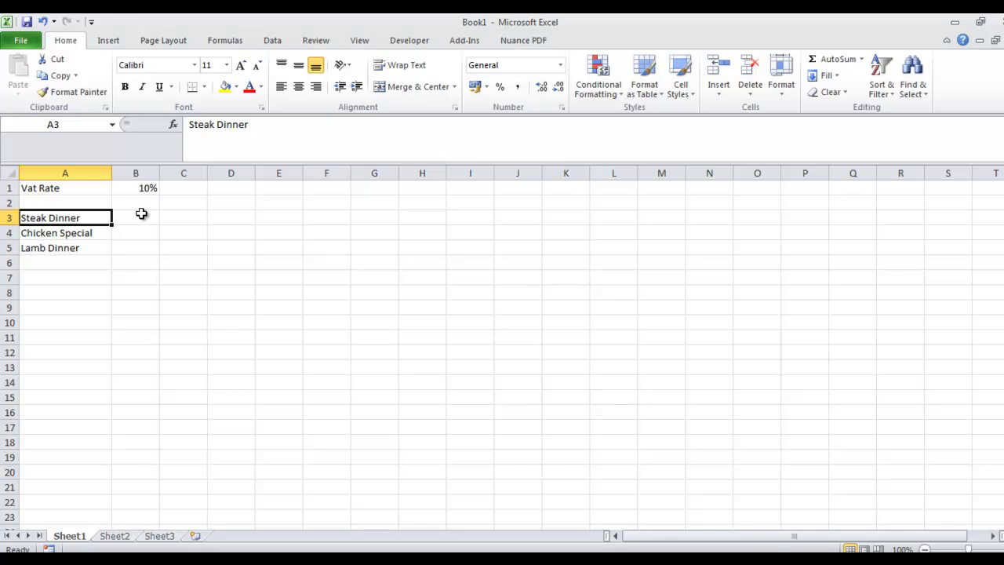
{"action": "left_click", "coordinate": [141, 214]}
{"action": "left_click", "coordinate": [141, 201]}
{"action": "left_click", "coordinate": [139, 222]}
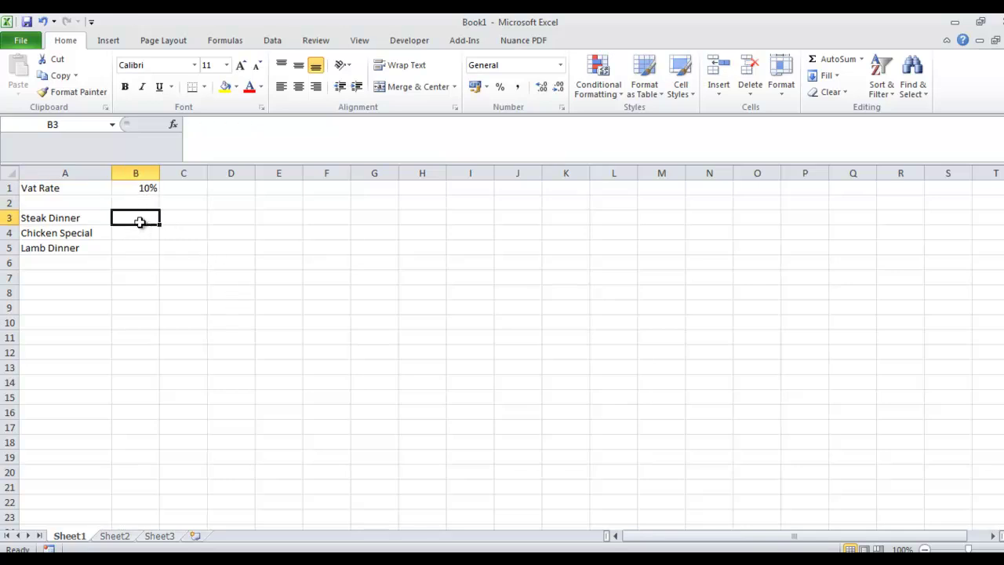
{"action": "type", "text": "18.50"}
{"action": "key", "text": "Return"}
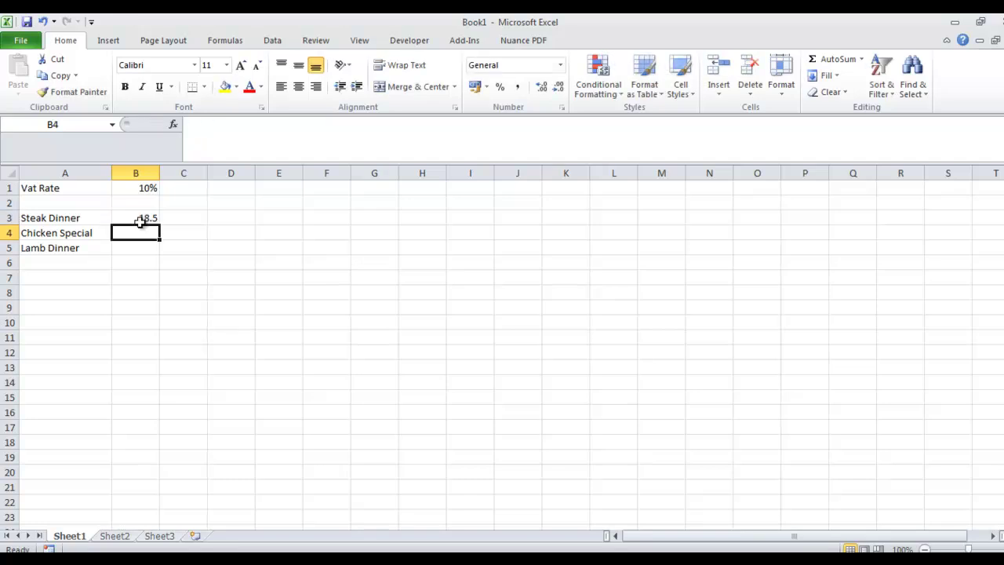
{"action": "type", "text": "12.50"}
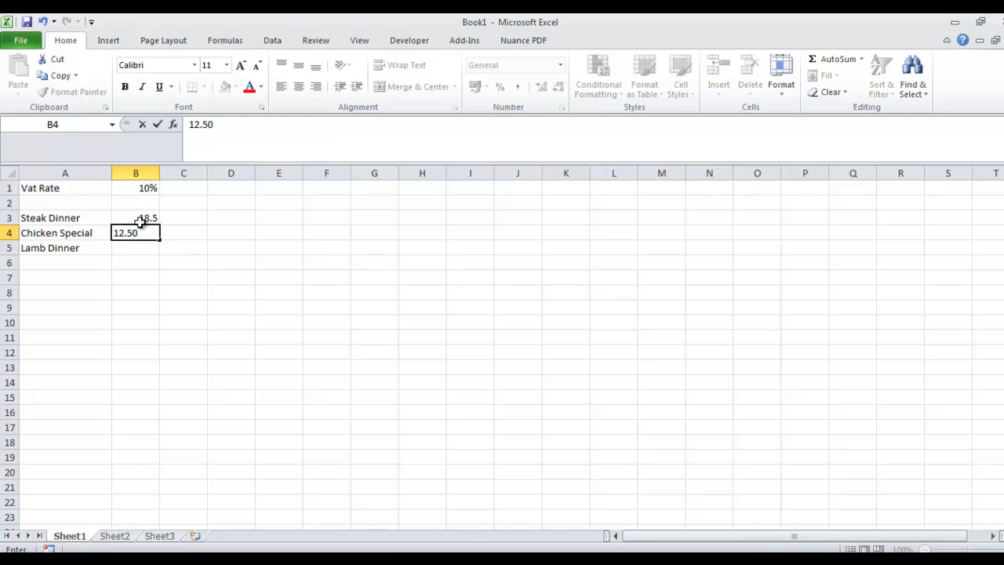
{"action": "key", "text": "Return"}
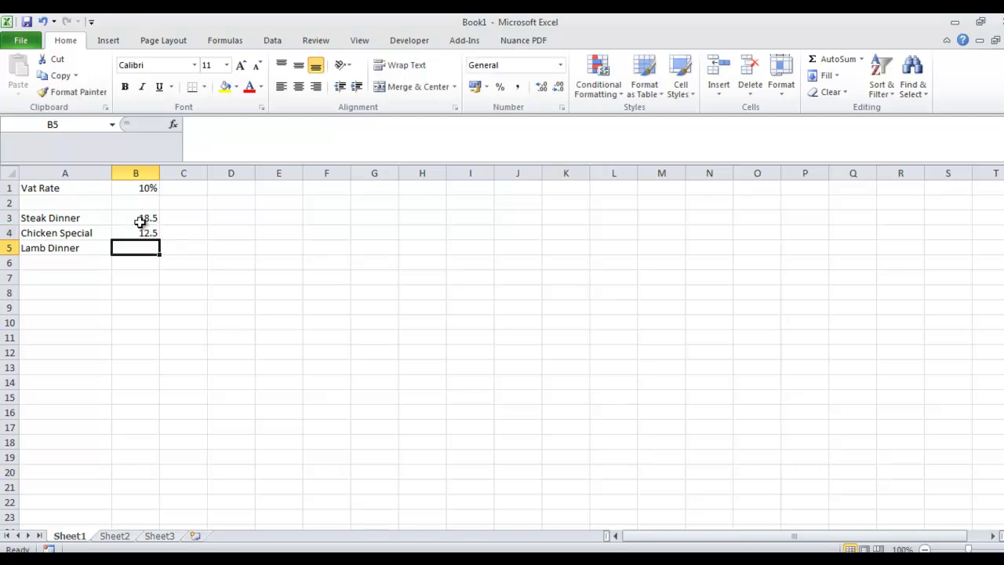
{"action": "type", "text": "15.50"}
{"action": "key", "text": "Return"}
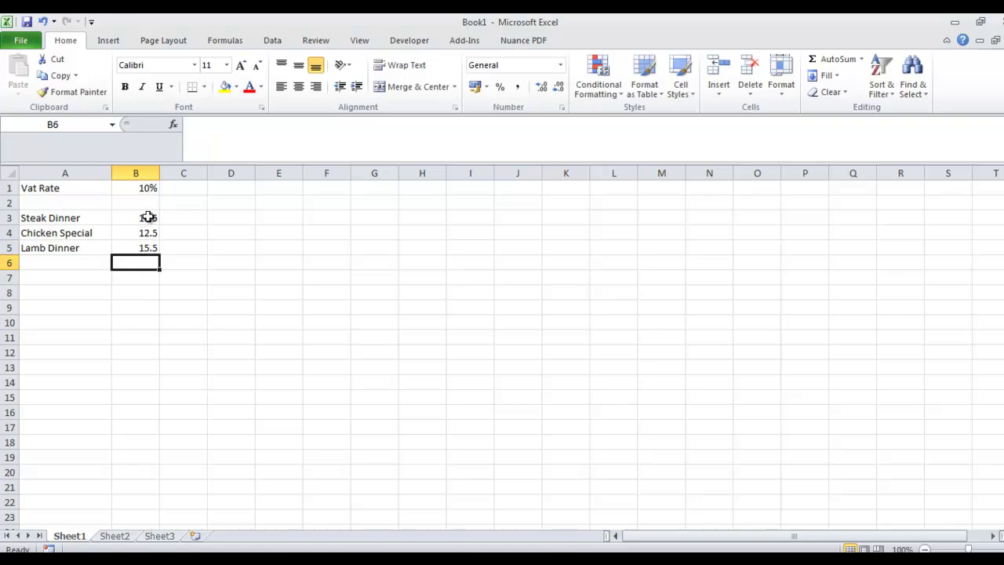
- Format the dish prices in B3:B5 in the euro English (Ireland) accounting format
{"action": "left_click_drag", "start_coordinate": [148, 217], "coordinate": [148, 248]}
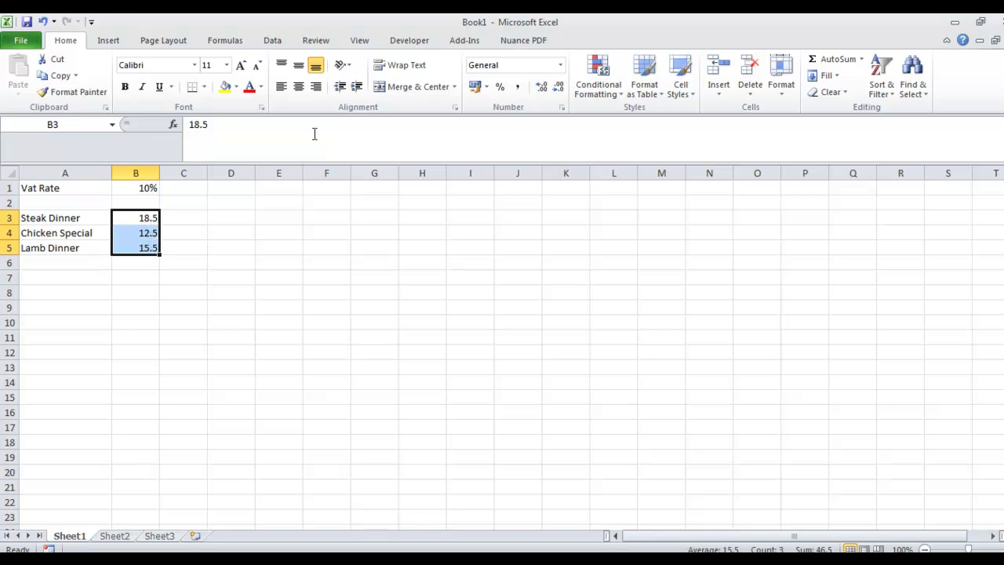
{"action": "left_click", "coordinate": [487, 87]}
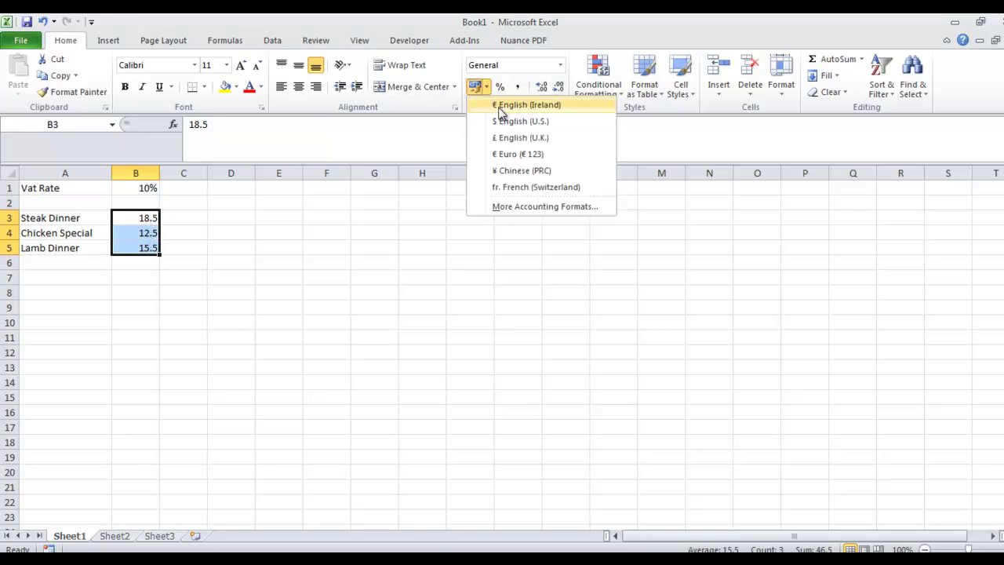
{"action": "left_click", "coordinate": [517, 105]}
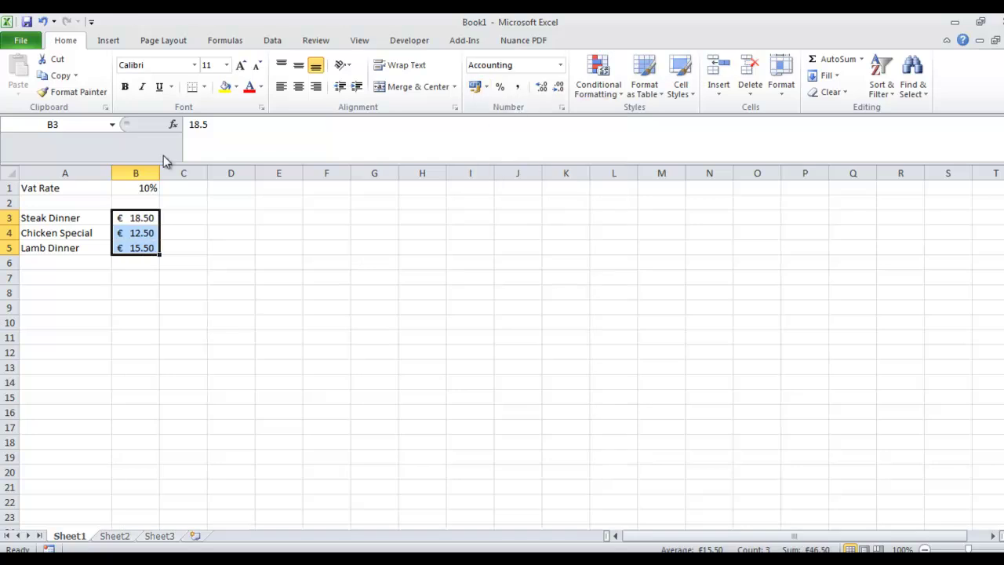
- Enter the column heading Price Inc VAT in B2, correcting its spelling
{"action": "left_click", "coordinate": [149, 202]}
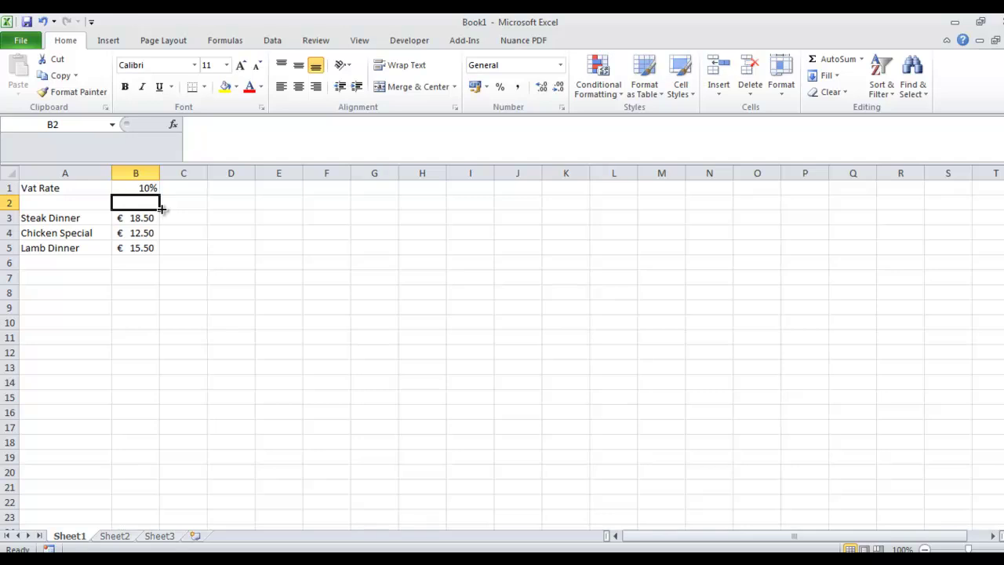
{"action": "type", "text": "Pice"}
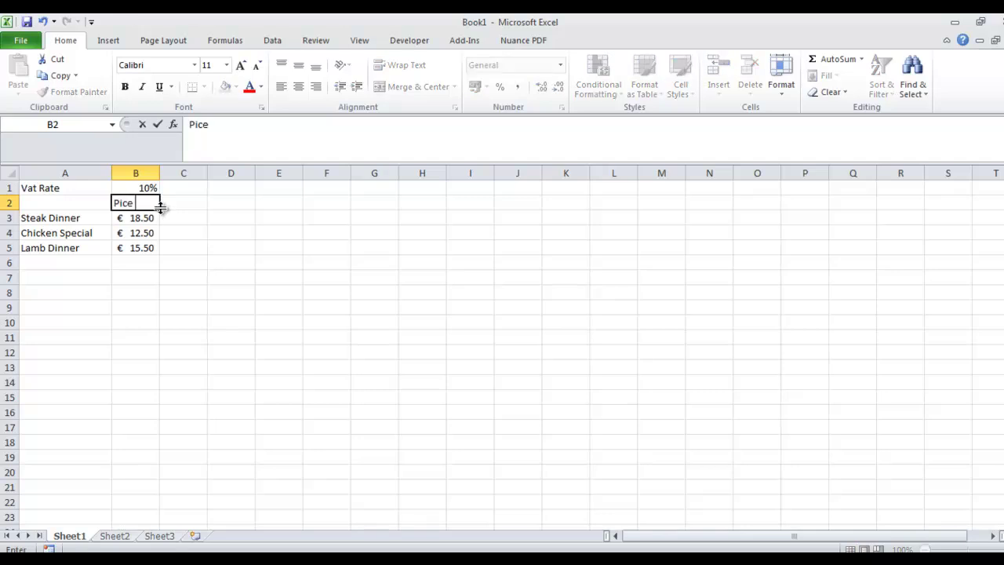
{"action": "type", "text": " Inc VAT"}
{"action": "key", "text": "Return"}
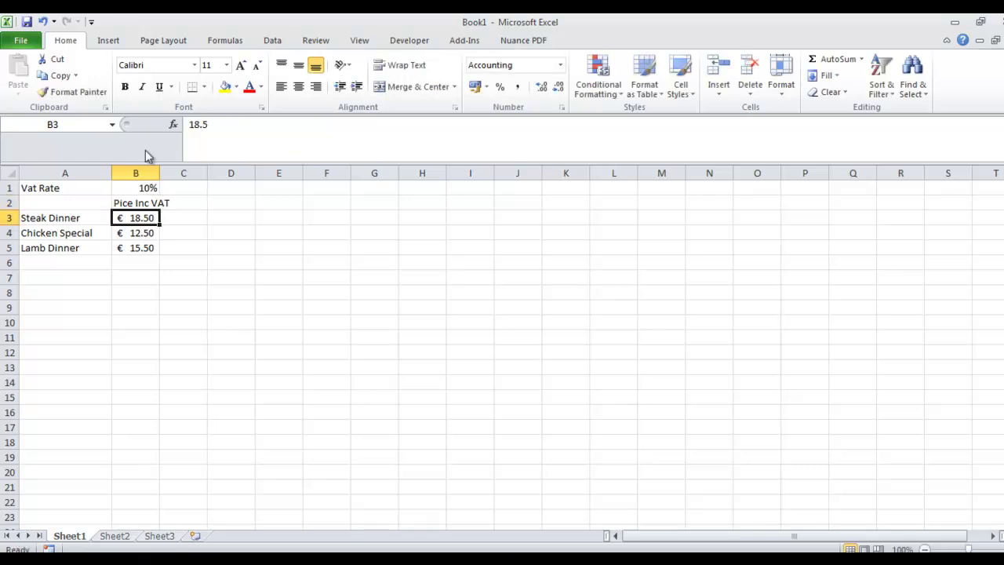
{"action": "left_click", "coordinate": [145, 206]}
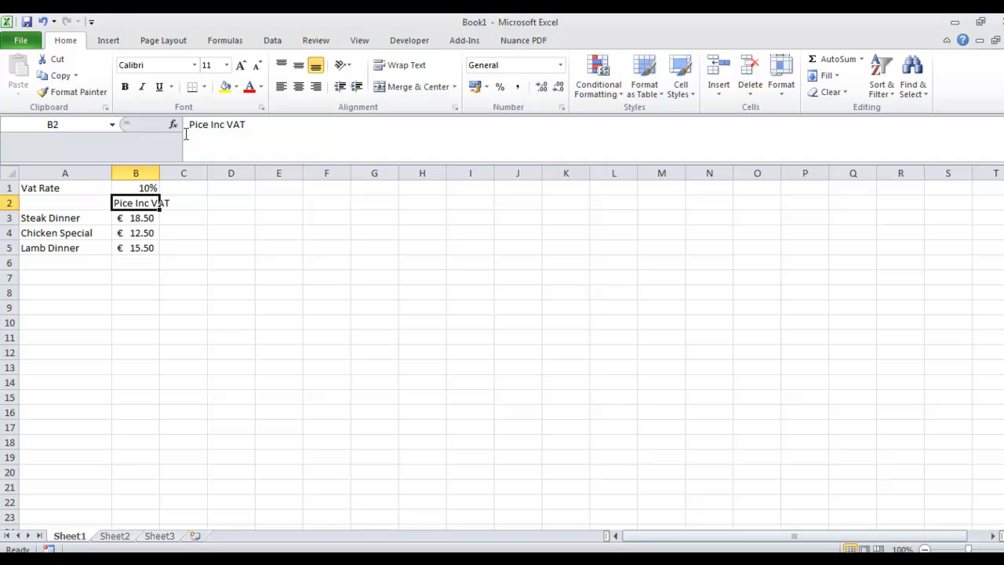
{"action": "left_click", "coordinate": [191, 124]}
{"action": "type", "text": "r"}
{"action": "key", "text": "Return"}
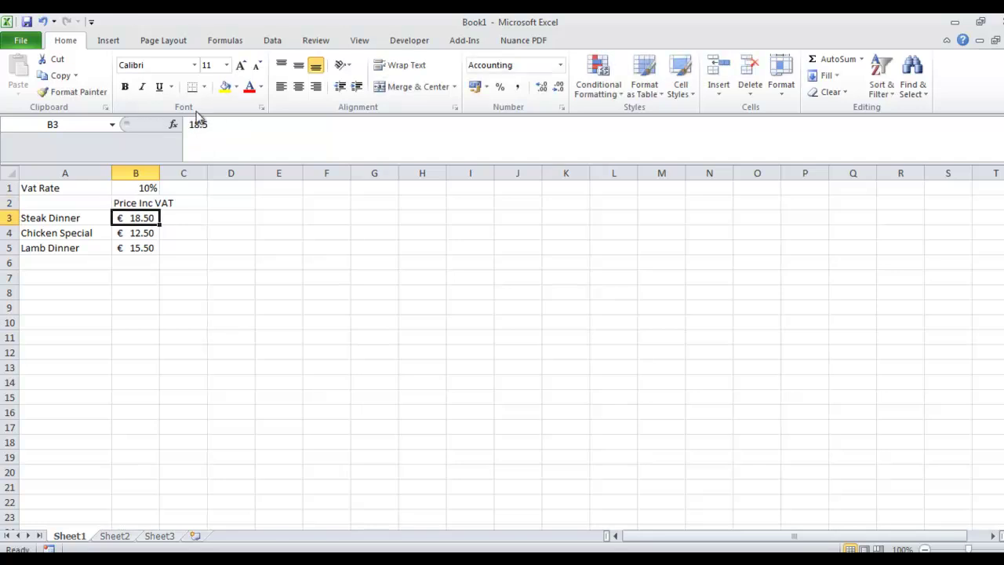
- Wrap the text and right-align the heading cells B2:E2
{"action": "left_click", "coordinate": [145, 202]}
{"action": "left_click_drag", "start_coordinate": [146, 202], "coordinate": [287, 203]}
{"action": "left_click", "coordinate": [393, 69]}
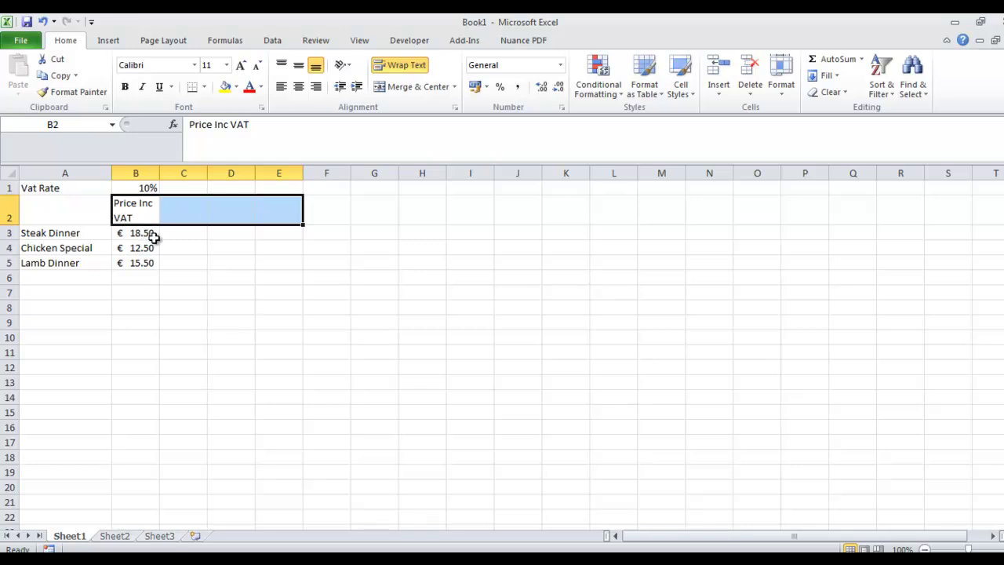
{"action": "left_click", "coordinate": [316, 89]}
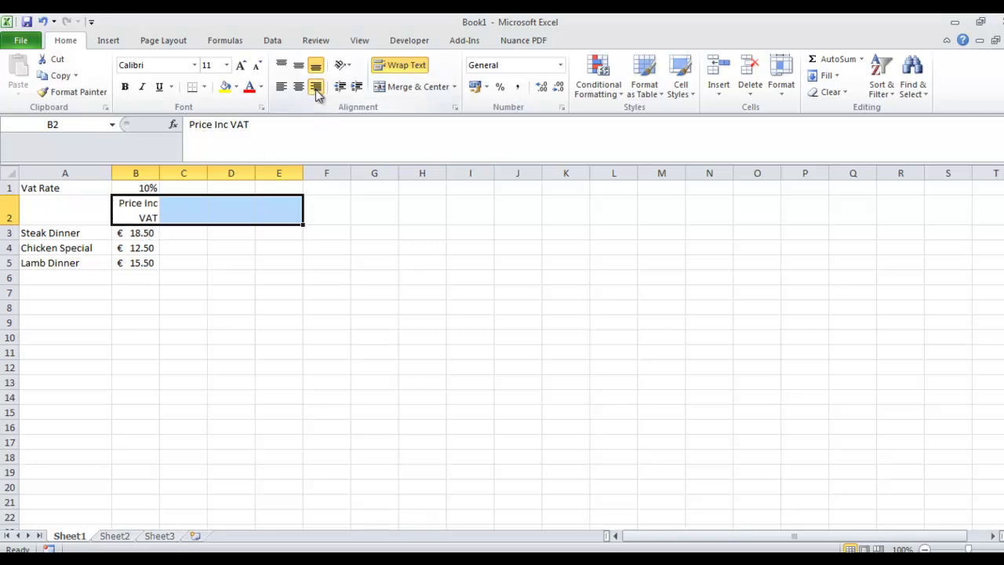
- Enter the column heading Price Before VAT in C2
{"action": "left_click", "coordinate": [169, 215]}
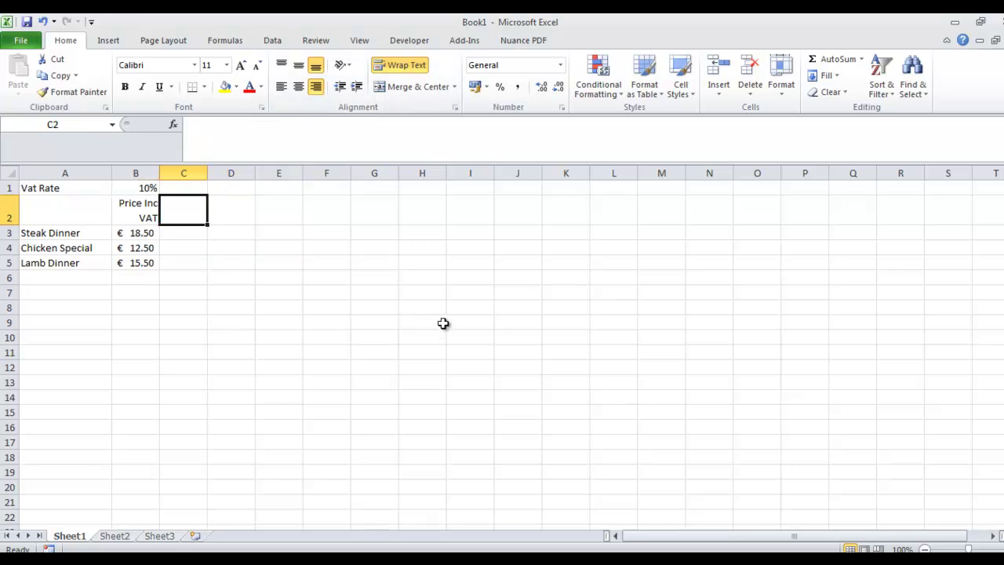
{"action": "type", "text": "Price"}
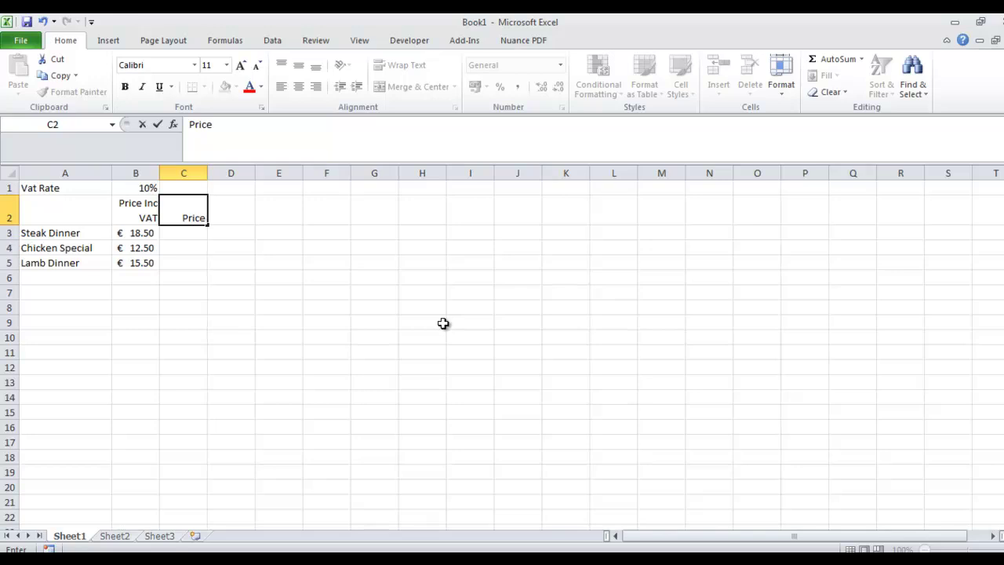
{"action": "type", "text": " Before V"}
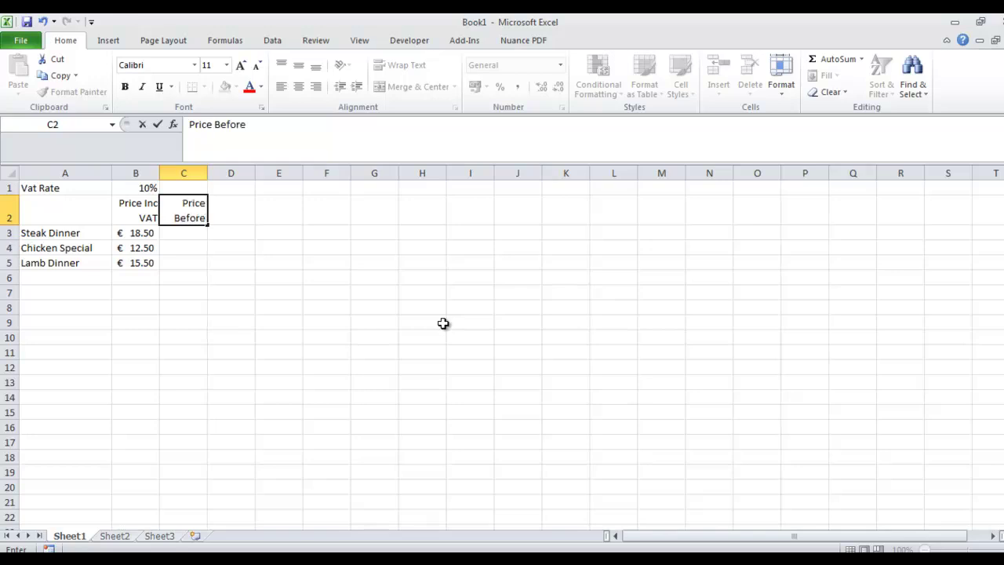
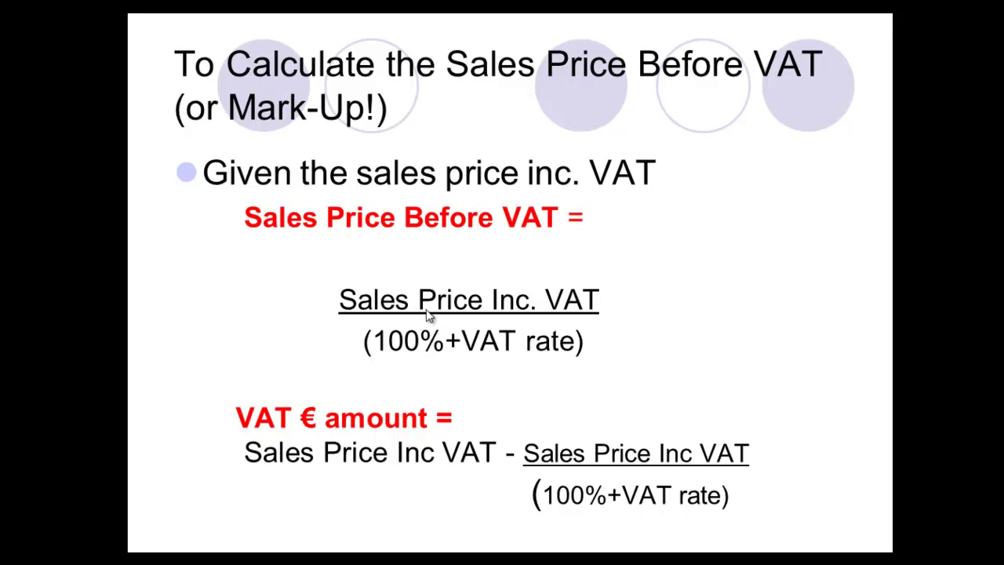
- End the PowerPoint slide show on the VAT formula and switch back to the Book1 workbook in Excel
{"action": "key", "text": "Escape"}
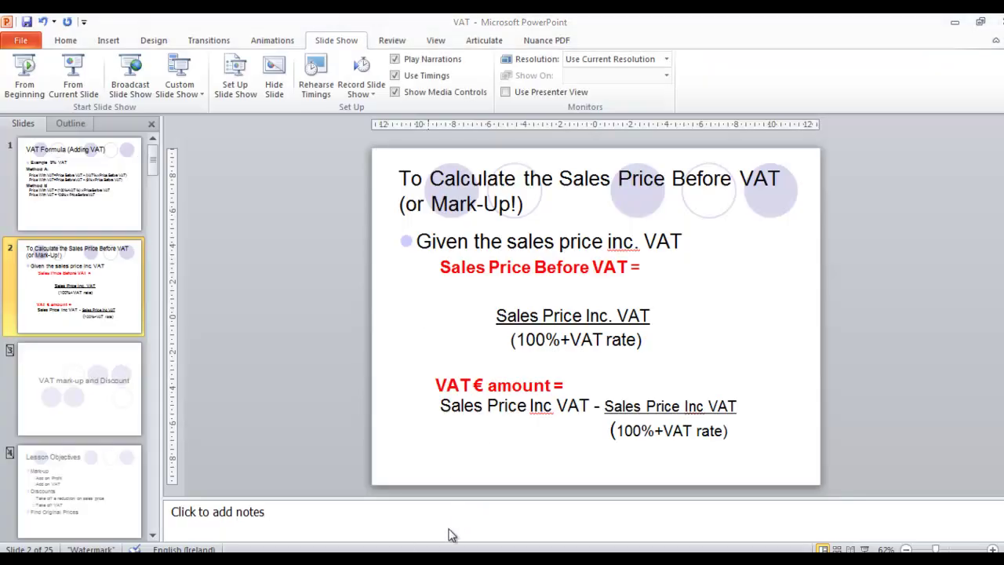
{"action": "key", "text": "alt+Tab"}
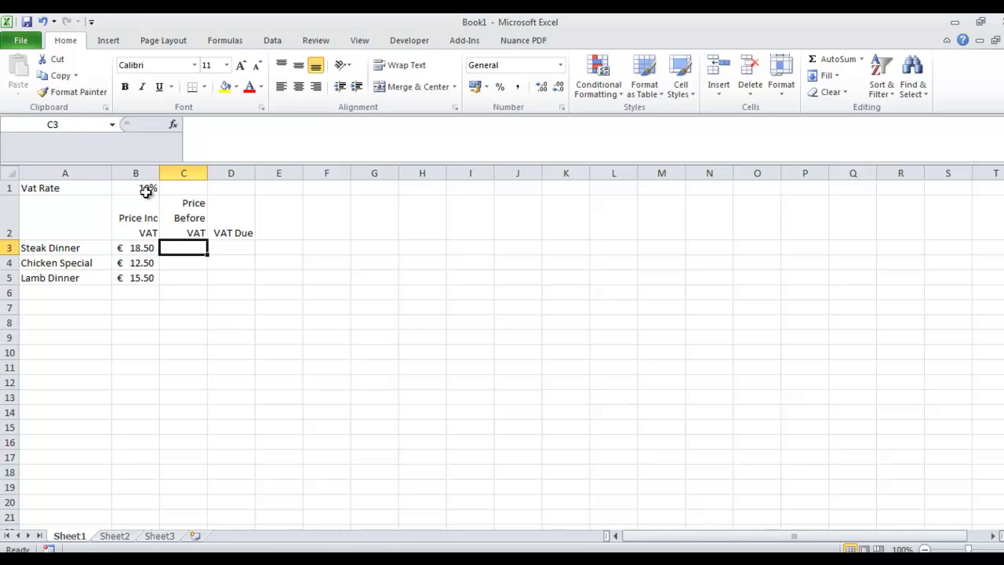
- Calculate the Steak Dinner's price before VAT in C3 with =B3/(100%+Vat_Rate) and fill the formula down to C5
{"action": "type", "text": "="}
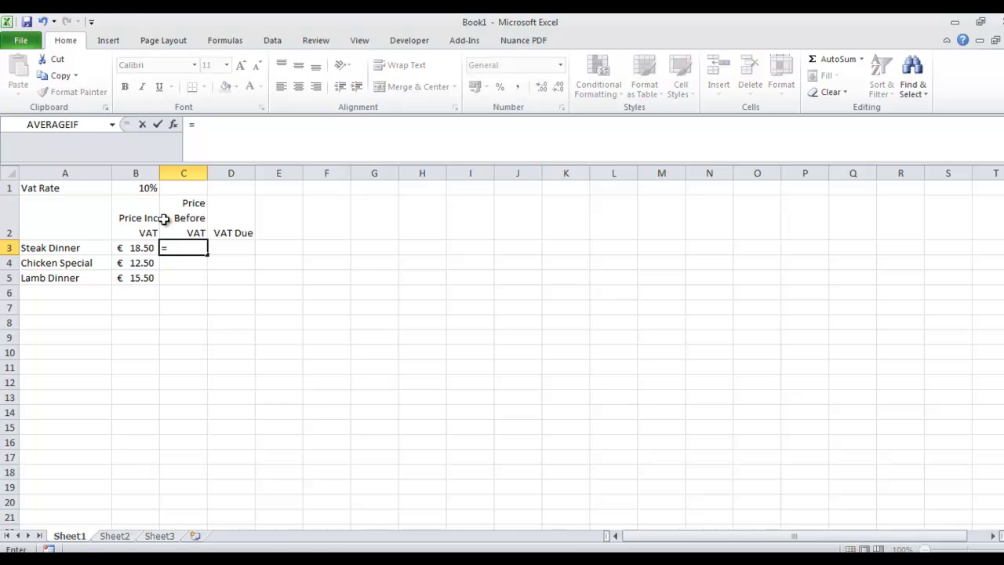
{"action": "left_click", "coordinate": [135, 249]}
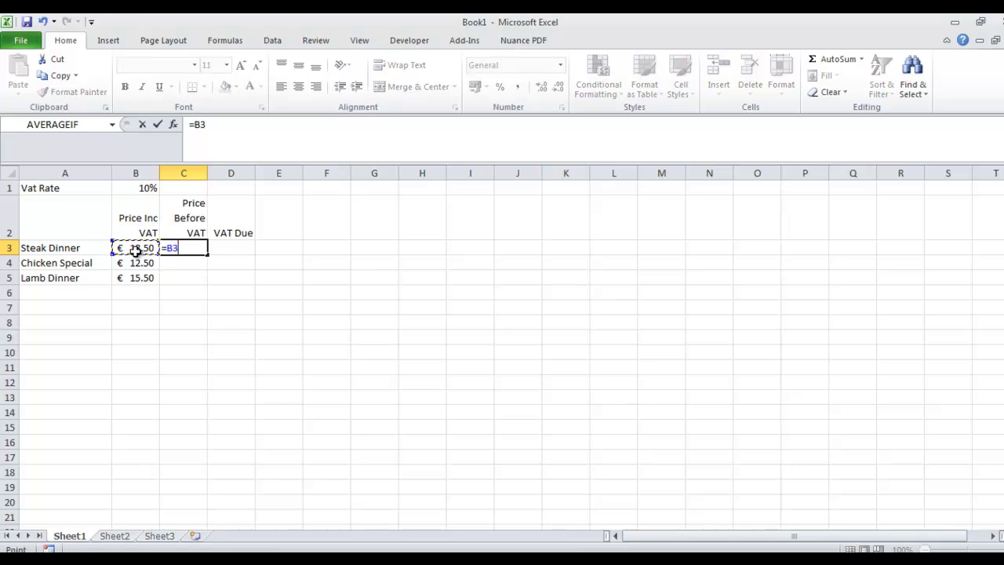
{"action": "type", "text": "/(100%"}
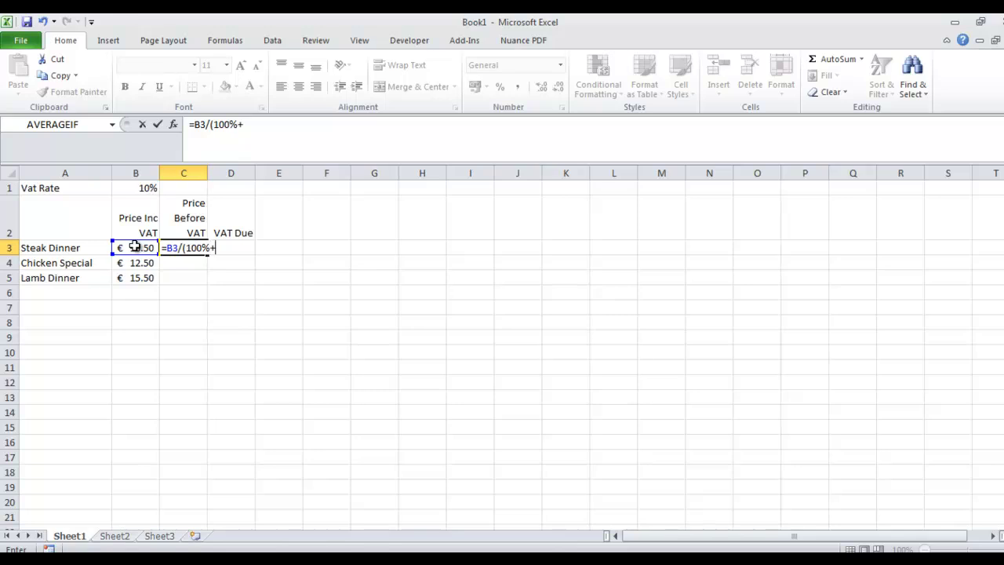
{"action": "type", "text": "+vat"}
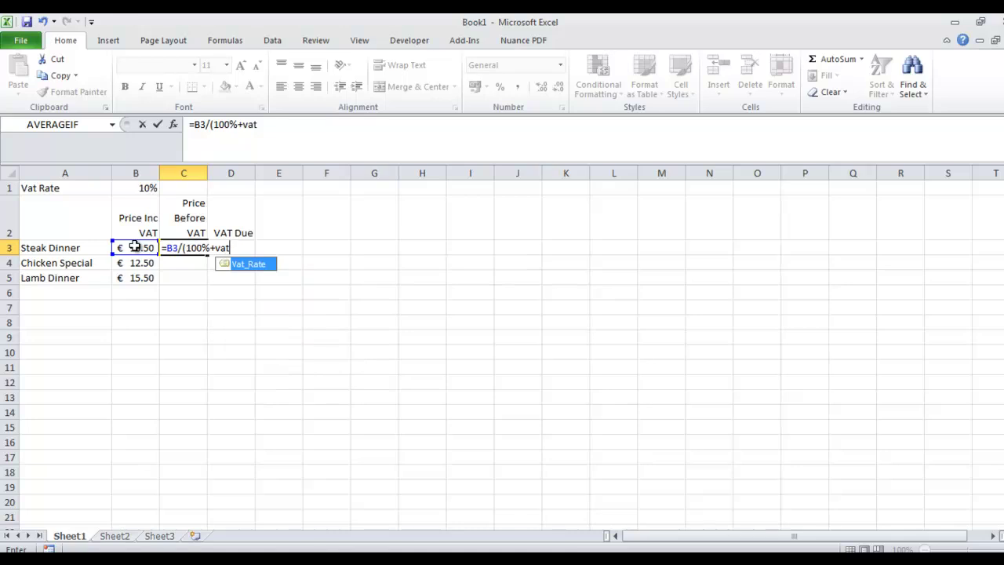
{"action": "key", "text": "Tab"}
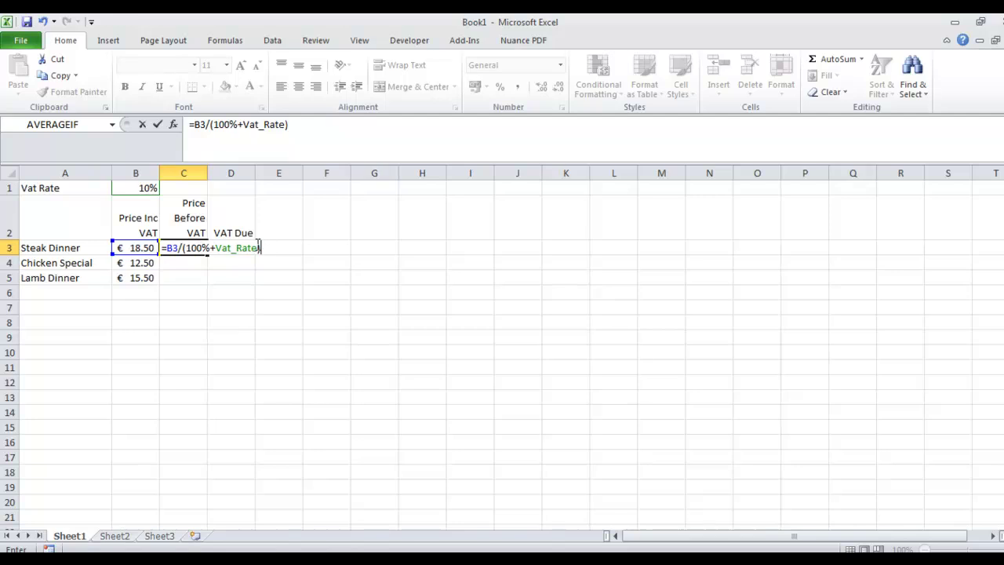
{"action": "left_click", "coordinate": [157, 124]}
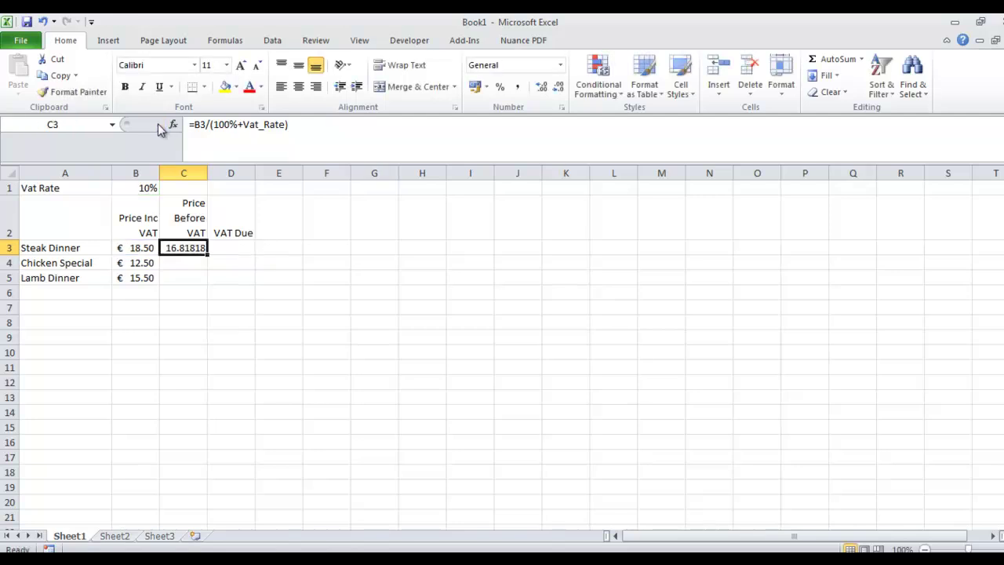
{"action": "left_click_drag", "start_coordinate": [207, 253], "coordinate": [208, 282]}
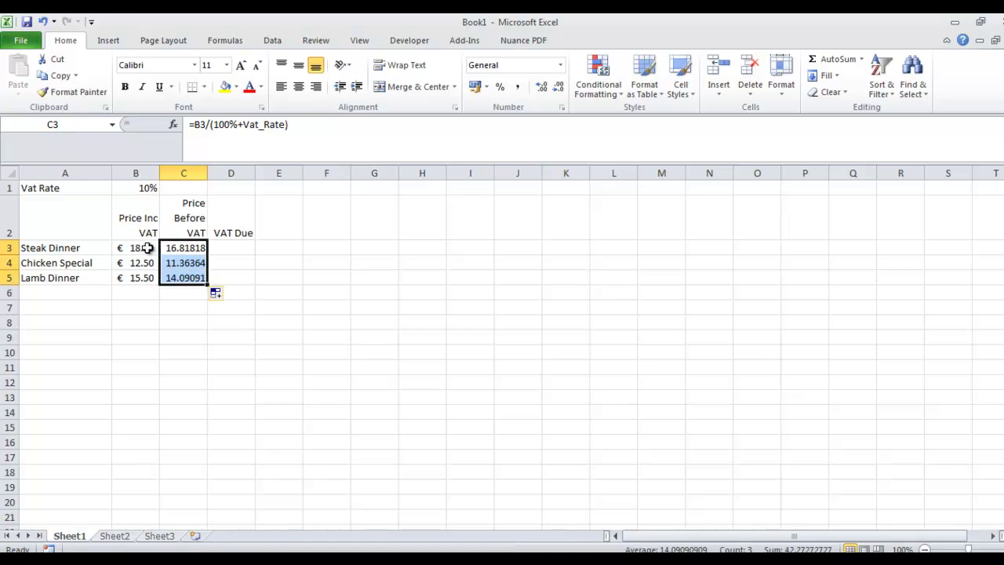
{"action": "left_click", "coordinate": [152, 249]}
{"action": "left_click", "coordinate": [178, 249]}
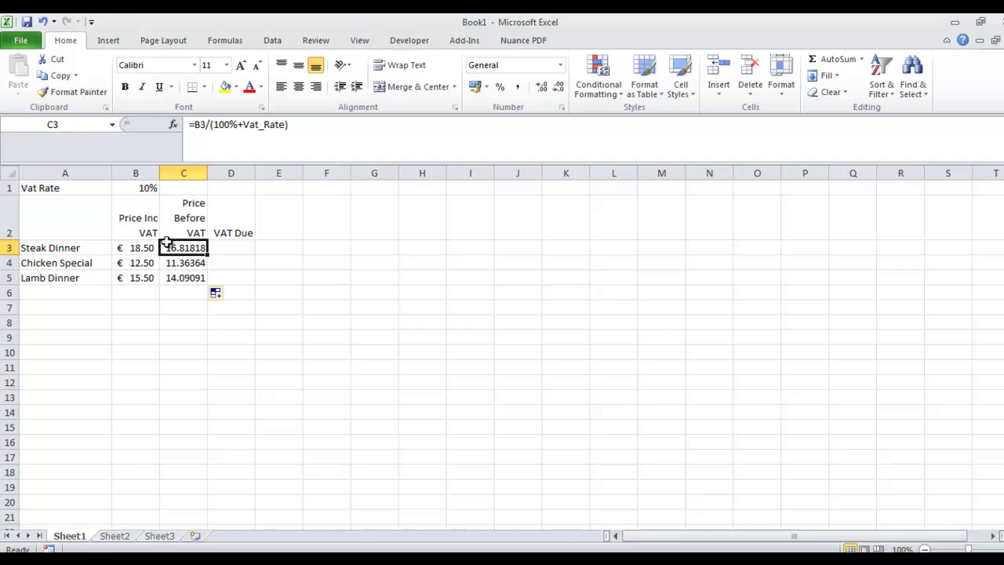
- Calculate the VAT due for Steak Dinner in D3 with =B3-C3 and fill the formula down to D5
{"action": "left_click", "coordinate": [217, 247]}
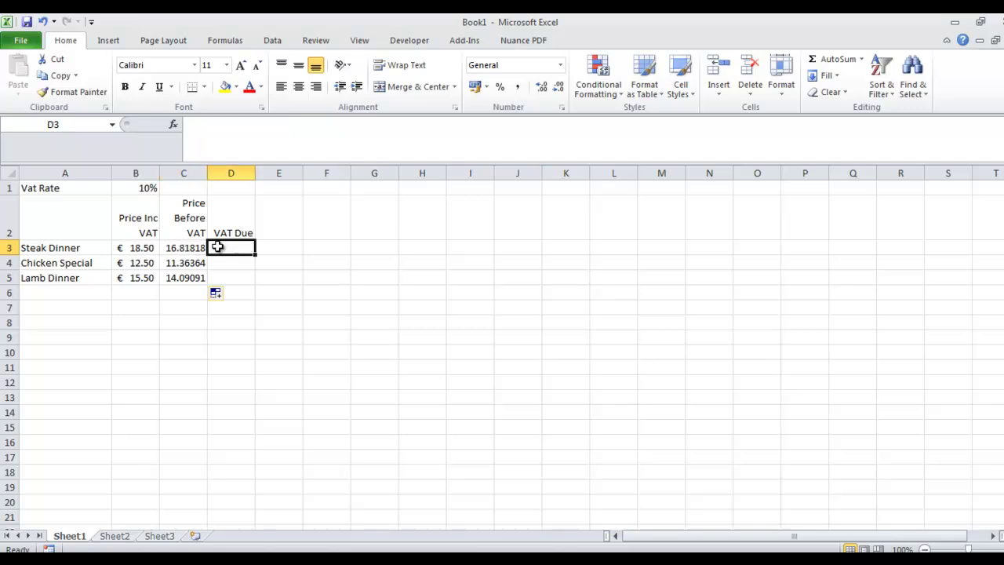
{"action": "type", "text": "="}
{"action": "left_click", "coordinate": [144, 249]}
{"action": "type", "text": "-"}
{"action": "left_click", "coordinate": [196, 249]}
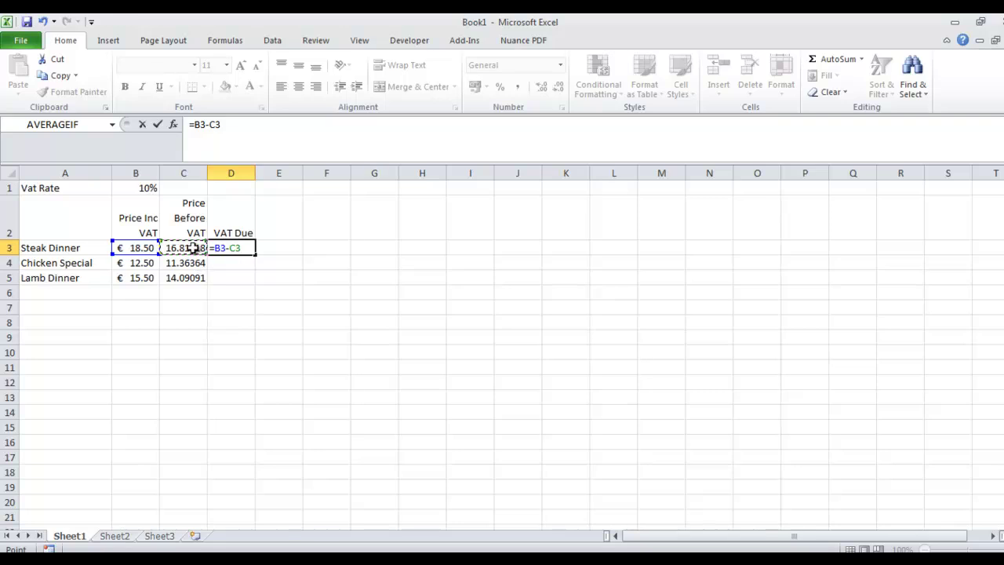
{"action": "key", "text": "Return"}
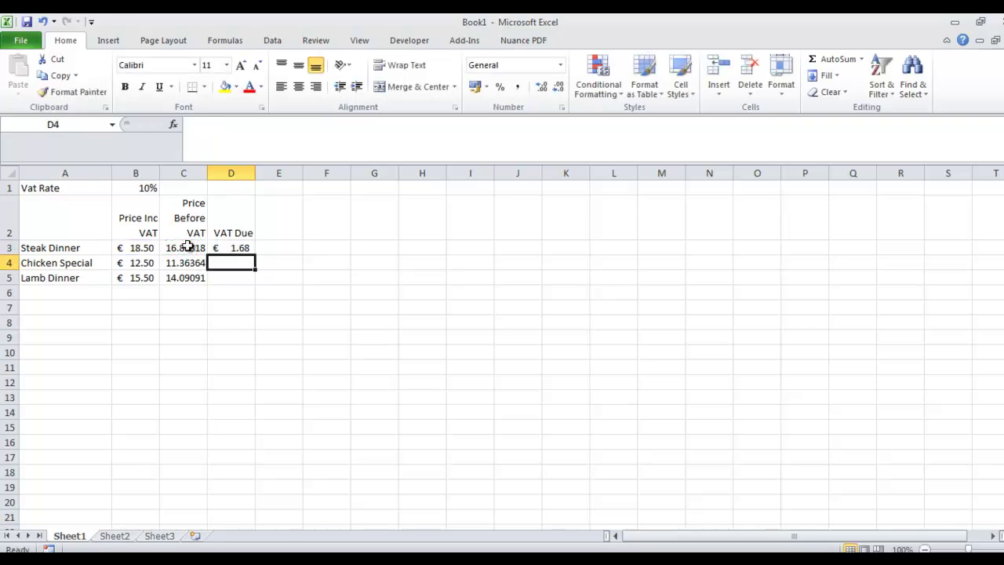
{"action": "left_click", "coordinate": [249, 247]}
{"action": "left_click_drag", "start_coordinate": [258, 262], "coordinate": [258, 279]}
- Format the prices before VAT in C3:C5 in the euro accounting format
{"action": "left_click_drag", "start_coordinate": [193, 246], "coordinate": [198, 279]}
{"action": "left_click", "coordinate": [475, 86]}
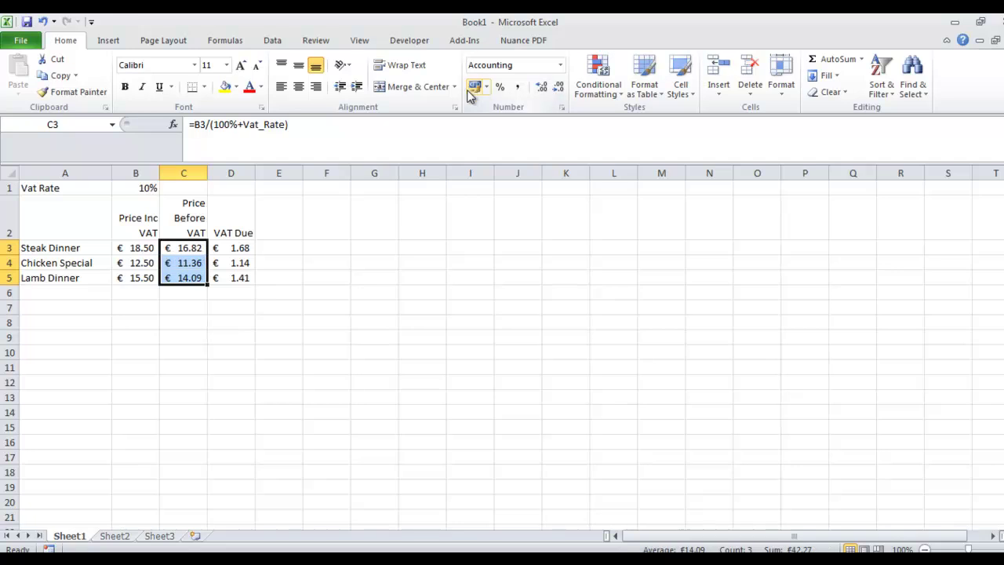
{"action": "left_click", "coordinate": [360, 250]}
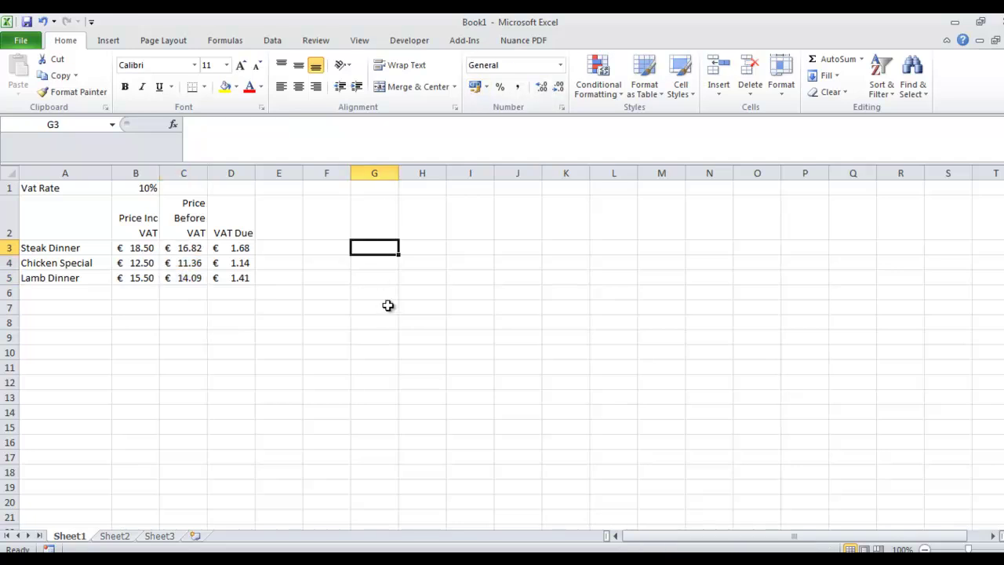
- Apply all borders to the price table in A2:D5
{"action": "left_click_drag", "start_coordinate": [79, 227], "coordinate": [228, 277]}
{"action": "left_click", "coordinate": [203, 86]}
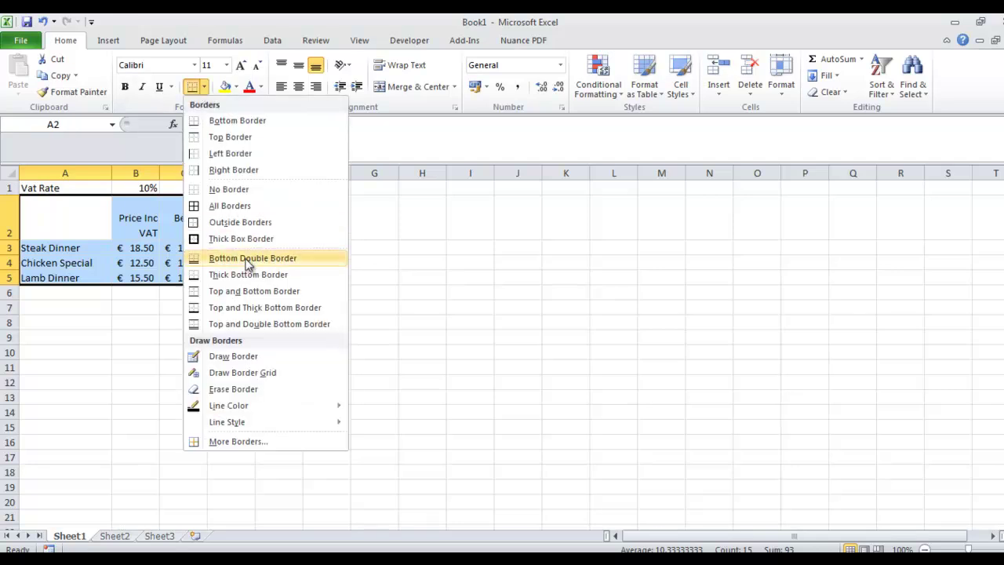
{"action": "left_click", "coordinate": [234, 206]}
- Fill the heading row A2:D2 and the dish names in A3:A5 with the same light blue colour
{"action": "left_click_drag", "start_coordinate": [86, 220], "coordinate": [246, 226]}
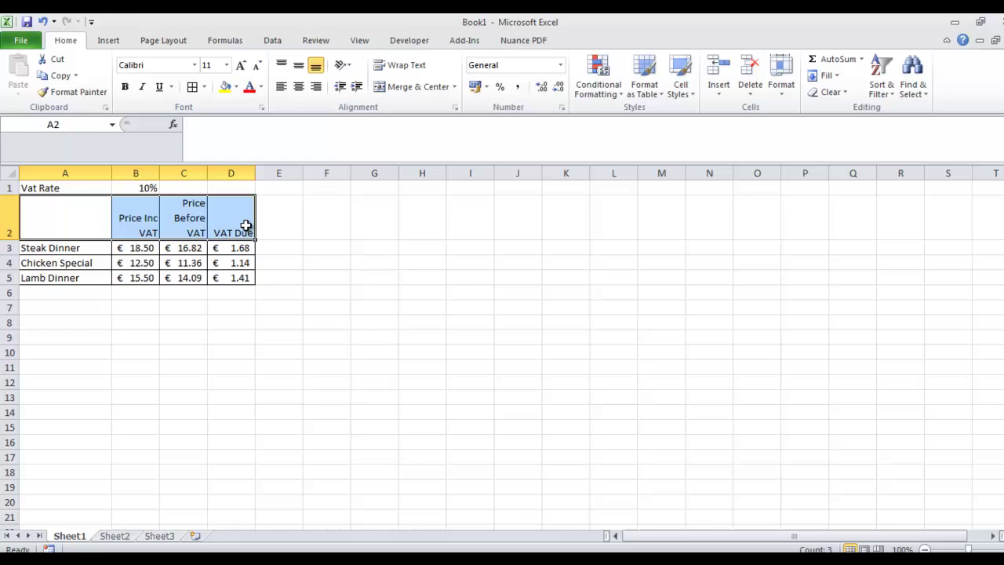
{"action": "left_click", "coordinate": [238, 87]}
{"action": "left_click", "coordinate": [266, 140]}
{"action": "left_click_drag", "start_coordinate": [84, 247], "coordinate": [83, 276]}
{"action": "left_click", "coordinate": [225, 86]}
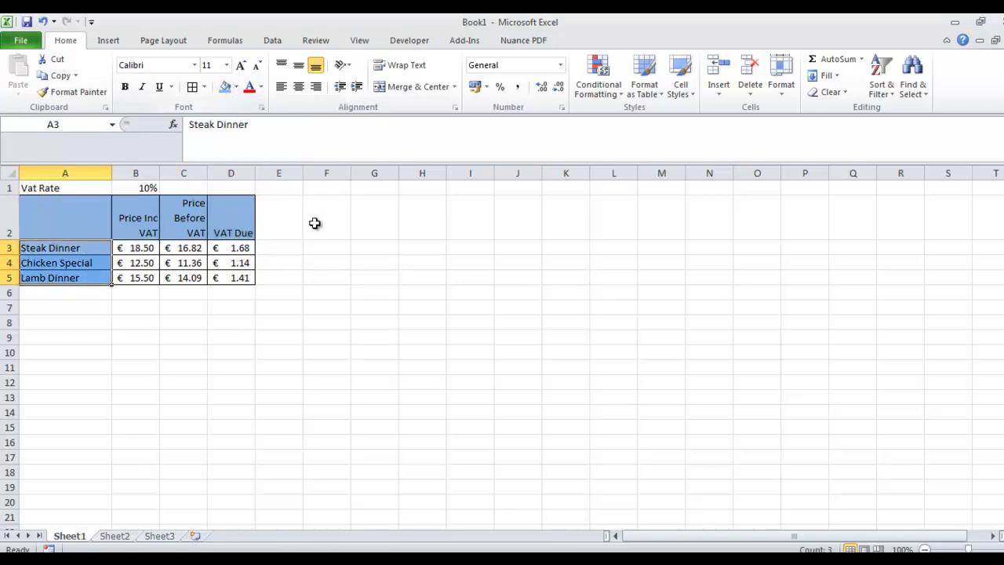
{"action": "left_click", "coordinate": [326, 247]}
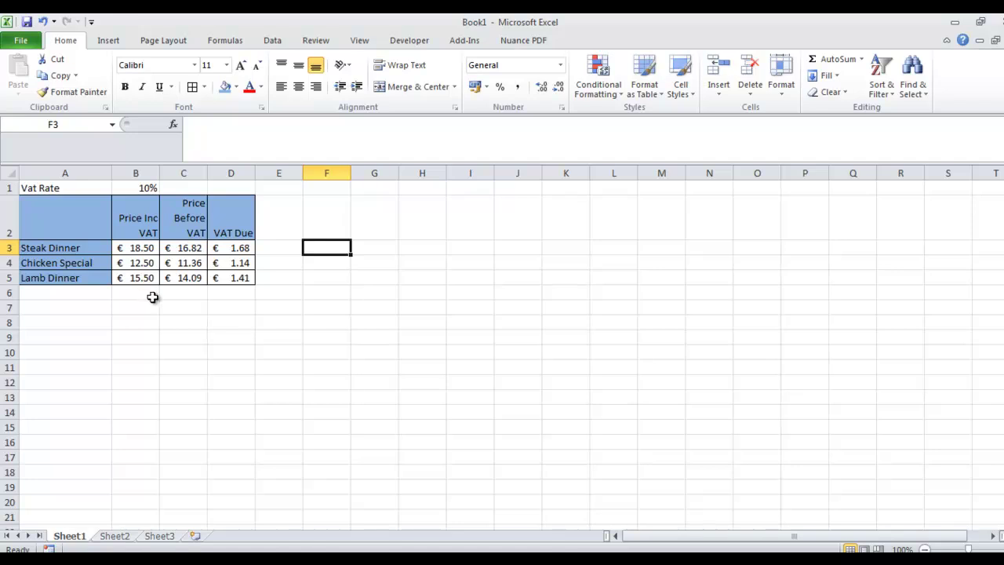
- Open the VAT workbook from the Hospitality Business Systems folder inside Courses on the personal public network drive (Y:)
{"action": "left_click", "coordinate": [21, 40]}
{"action": "left_click", "coordinate": [43, 106]}
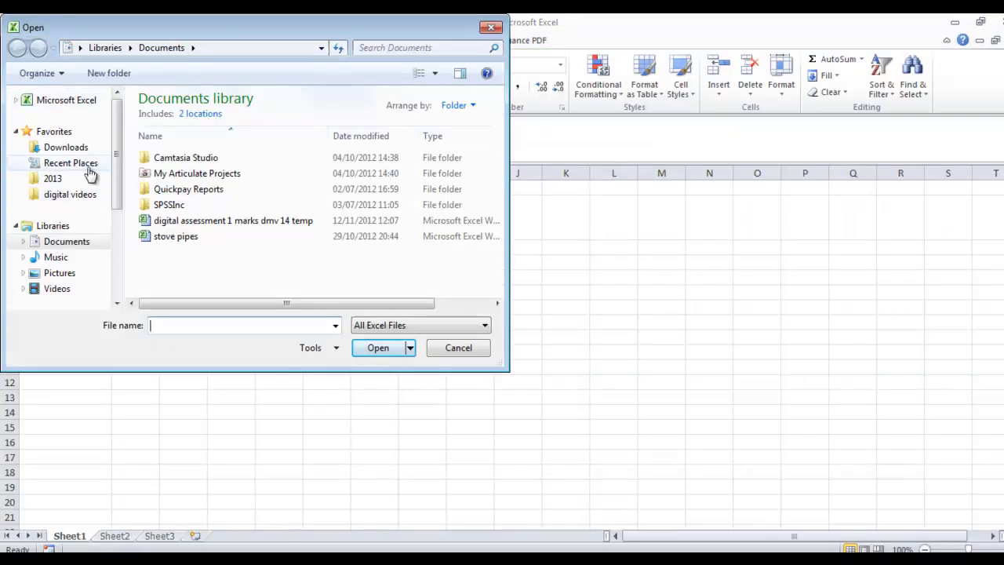
{"action": "left_click_drag", "start_coordinate": [118, 200], "coordinate": [120, 270]}
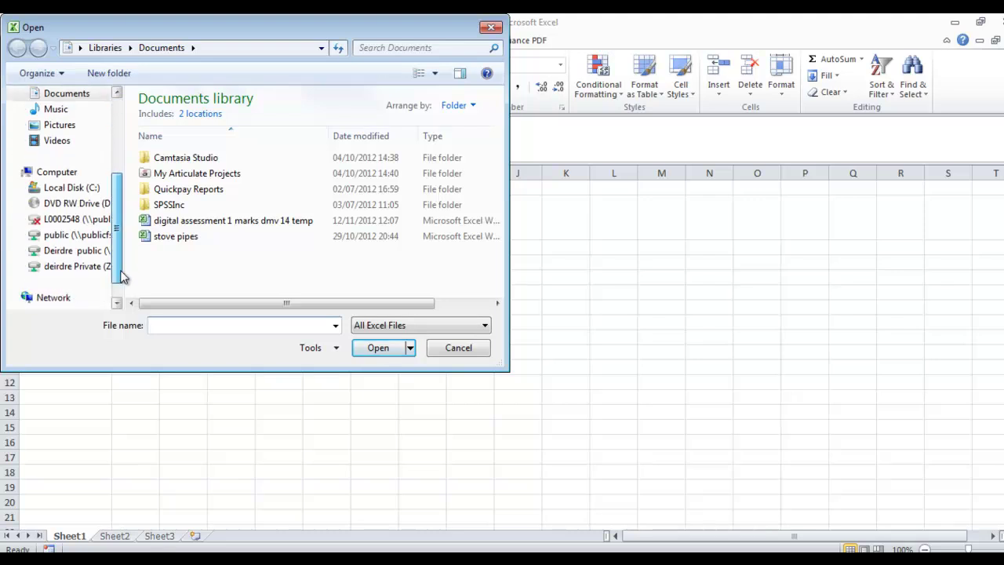
{"action": "left_click", "coordinate": [77, 250]}
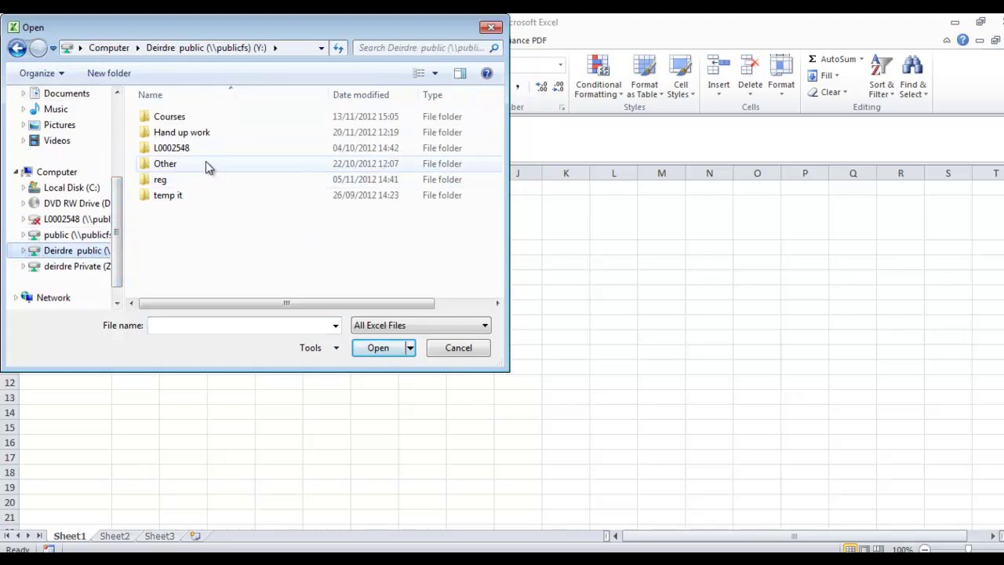
{"action": "double_click", "coordinate": [188, 117]}
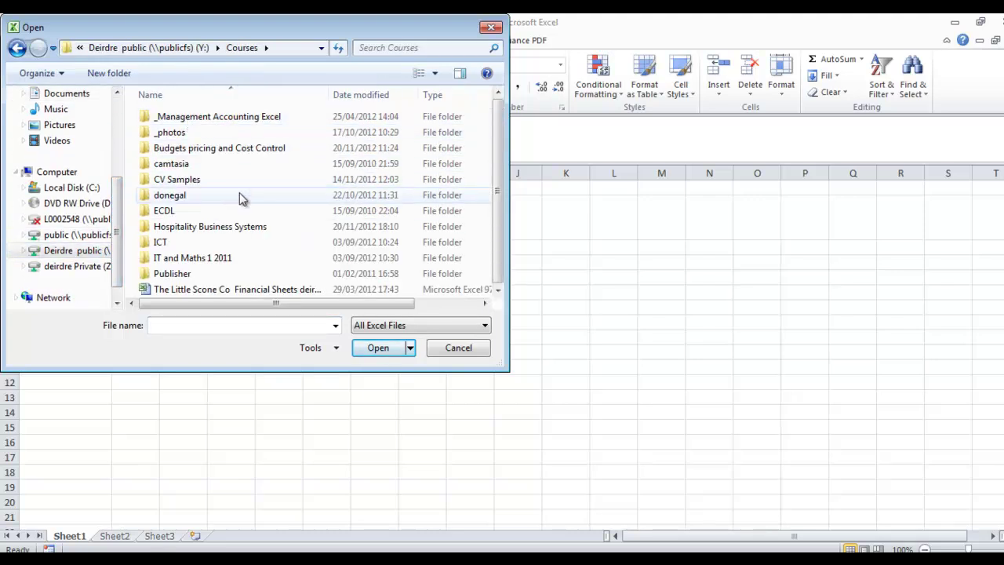
{"action": "double_click", "coordinate": [201, 227]}
{"action": "double_click", "coordinate": [187, 148]}
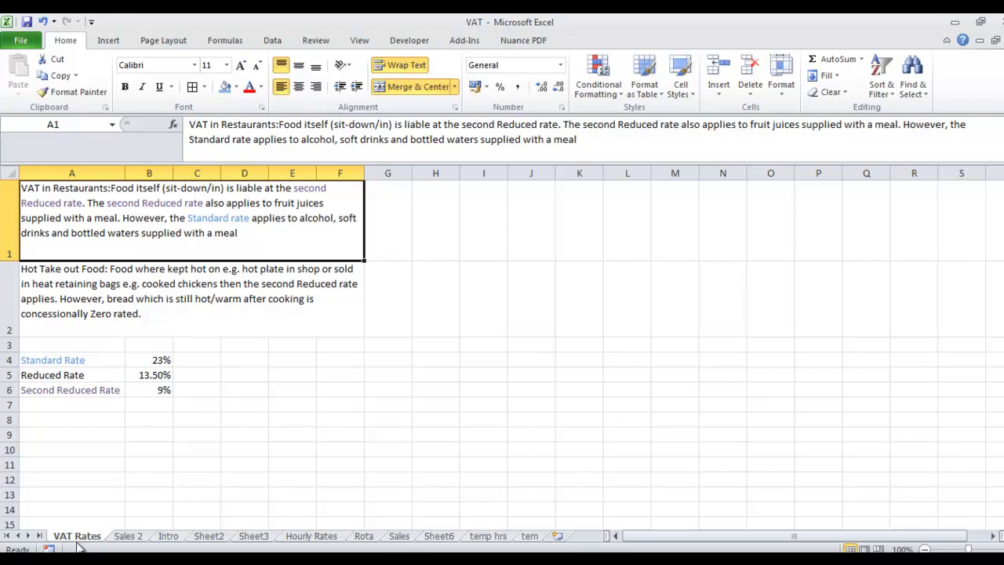
- Check the Sales 2 sheet, then define the workbook name Standard_Rate for cell B4 on the VAT Rates sheet
{"action": "left_click", "coordinate": [125, 536]}
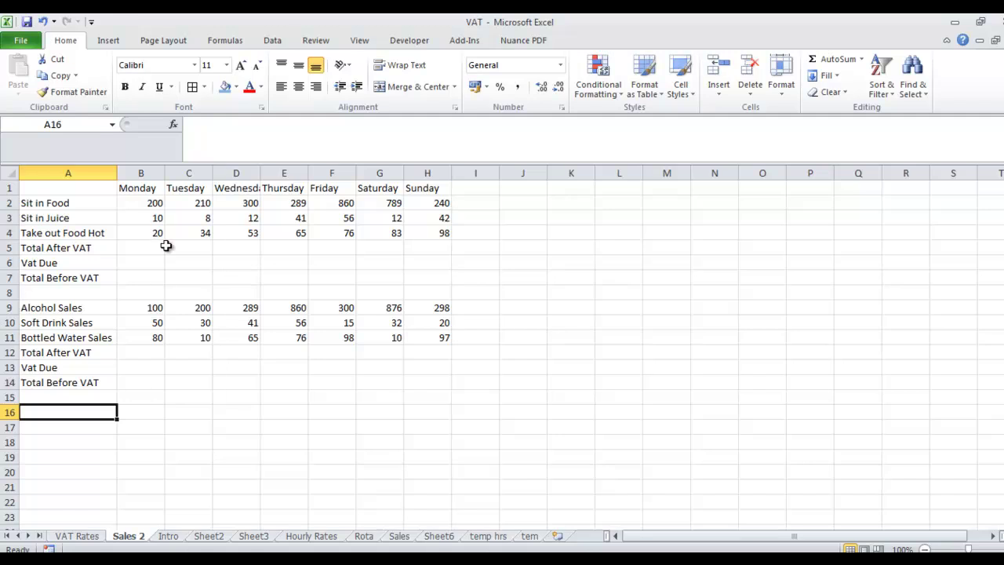
{"action": "left_click", "coordinate": [92, 540]}
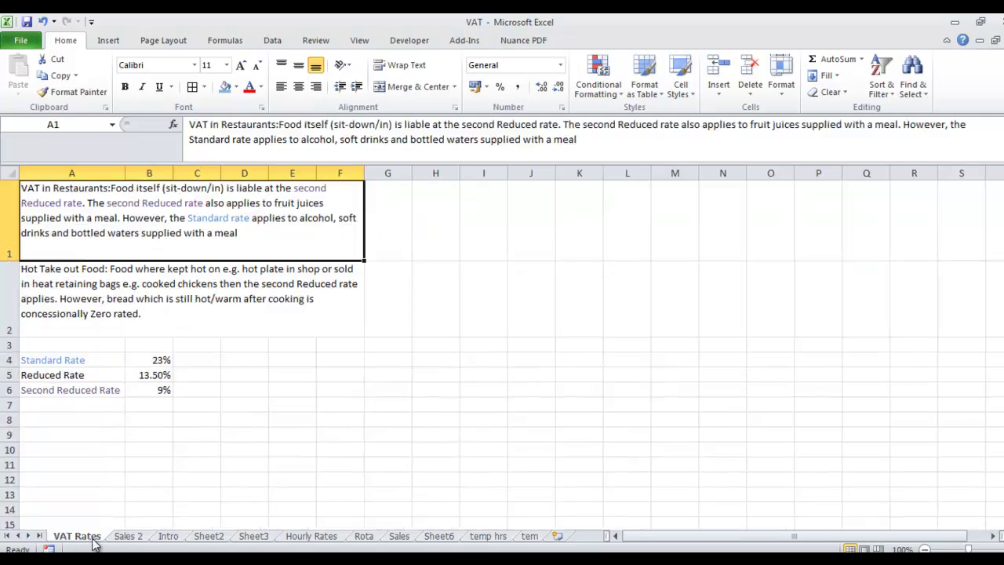
{"action": "left_click", "coordinate": [156, 359]}
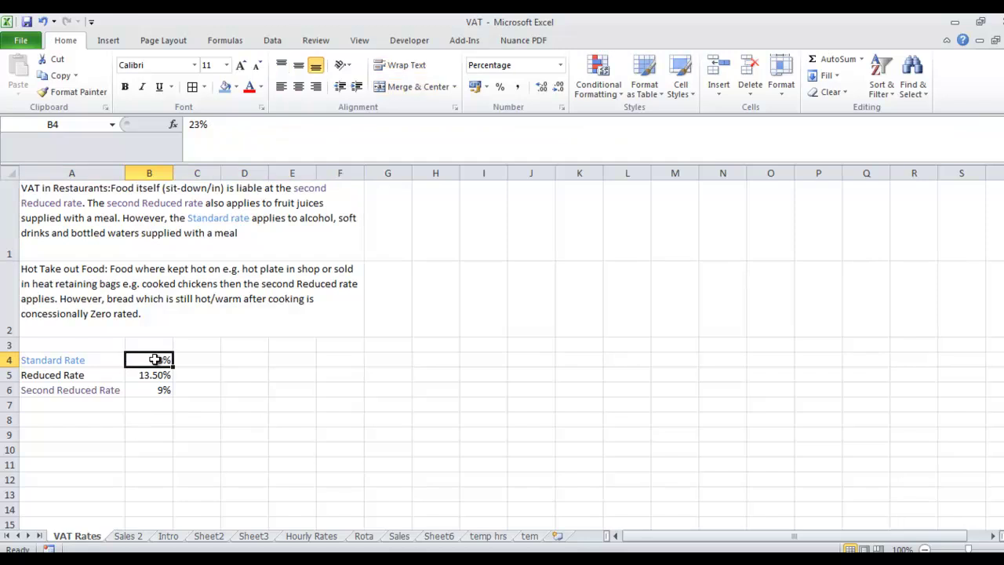
{"action": "right_click", "coordinate": [156, 359]}
{"action": "left_click", "coordinate": [207, 333]}
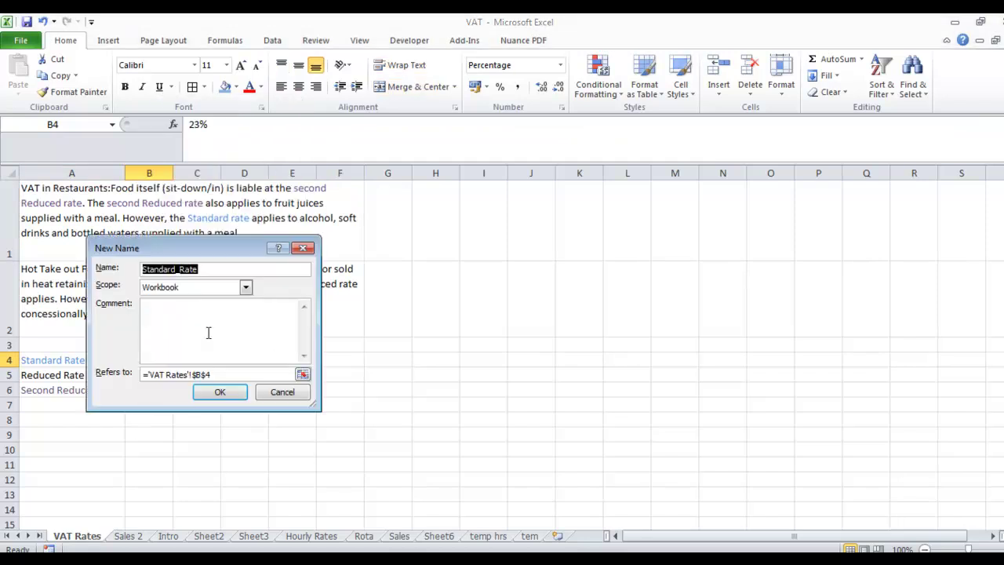
{"action": "left_click", "coordinate": [219, 392]}
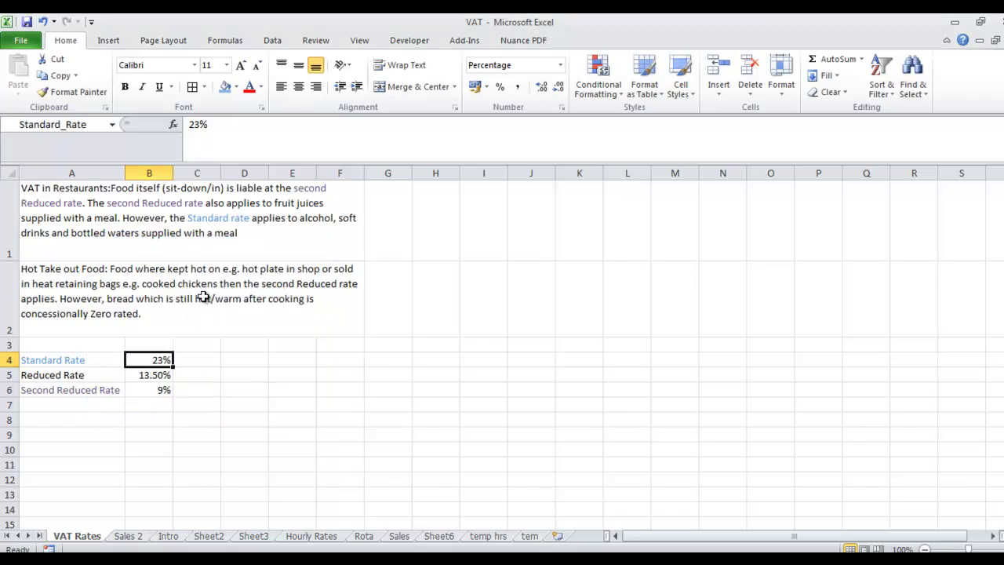
- Define the workbook name Reduced_Rate for the reduced VAT rate in B5
{"action": "left_click", "coordinate": [160, 377]}
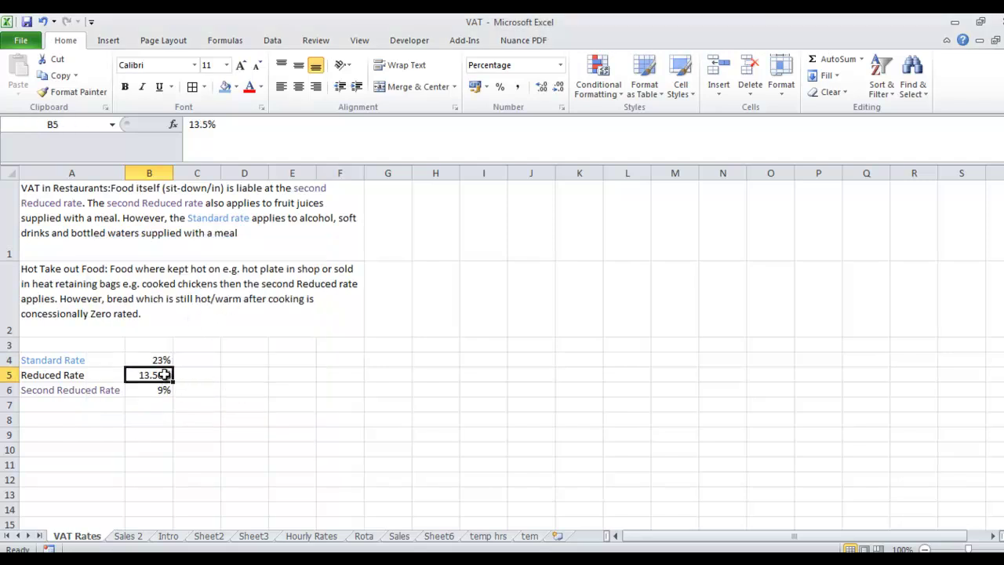
{"action": "right_click", "coordinate": [165, 376]}
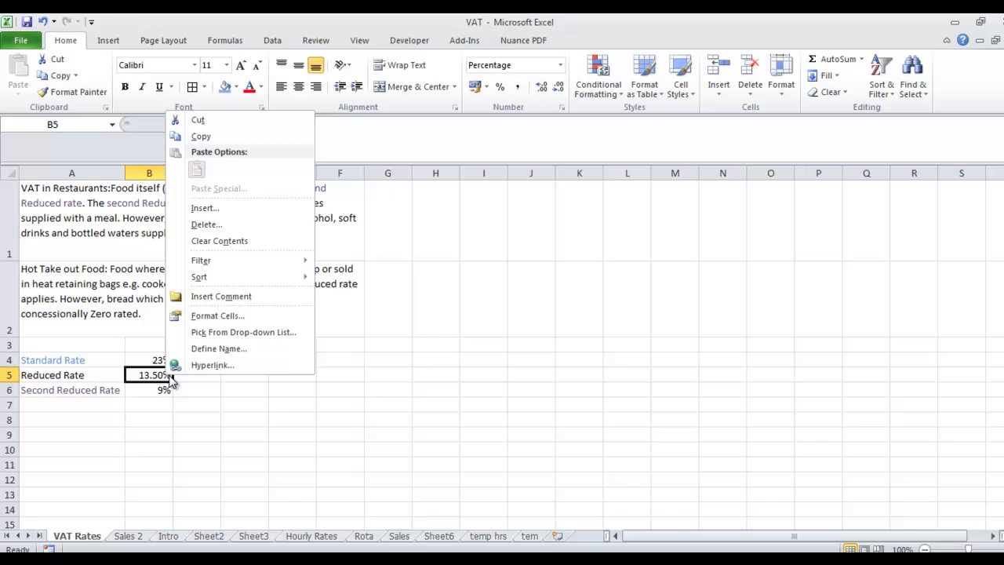
{"action": "left_click", "coordinate": [217, 349]}
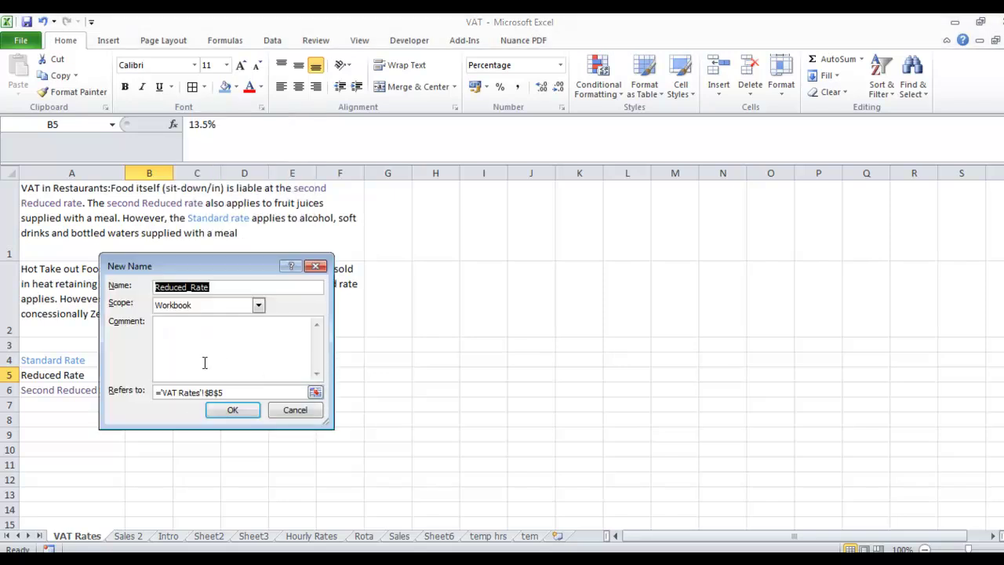
{"action": "left_click", "coordinate": [230, 410]}
- Define the workbook name Second_Reduced_Rate for the second reduced VAT rate in B6
{"action": "left_click", "coordinate": [161, 392]}
{"action": "right_click", "coordinate": [163, 389]}
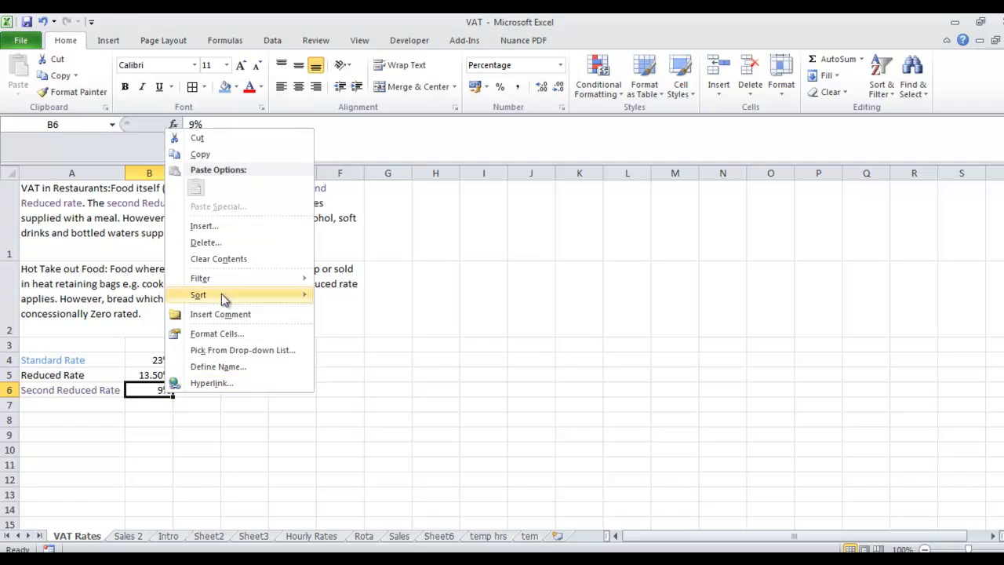
{"action": "left_click", "coordinate": [218, 365]}
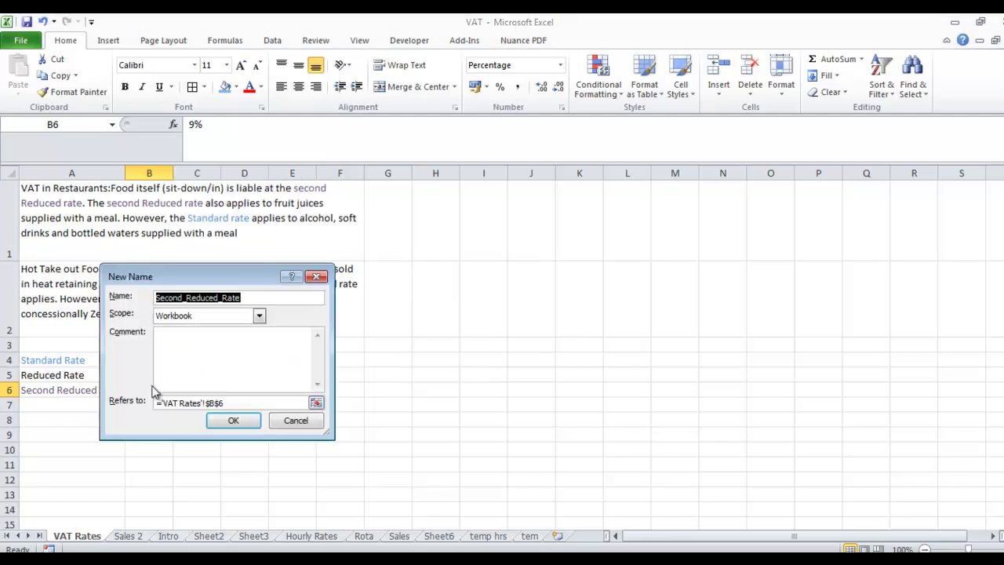
{"action": "left_click", "coordinate": [244, 423]}
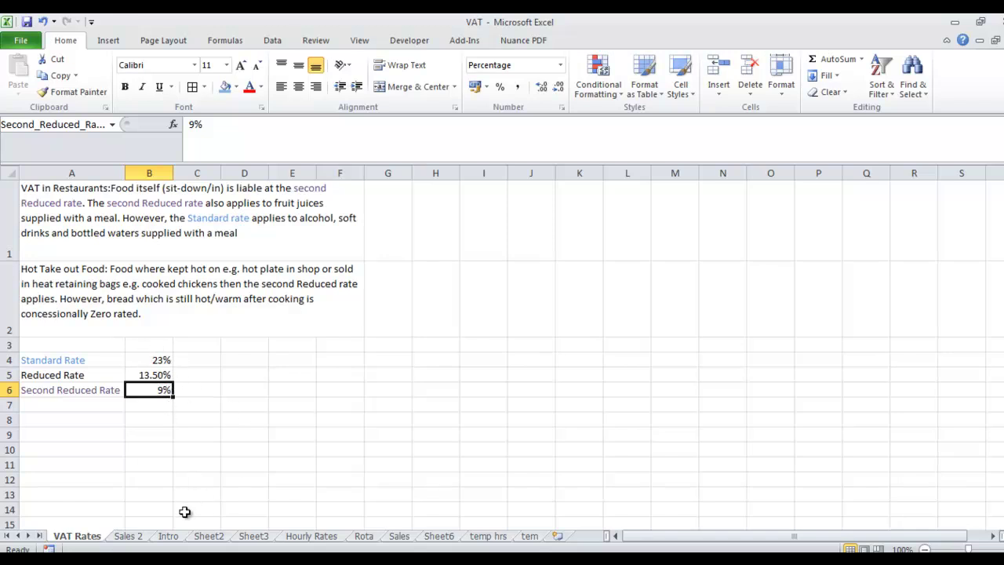
- On the Sales 2 sheet, total Monday's food sales in B5 with =SUM(B2:B4) and fill the formula across to H5
{"action": "left_click", "coordinate": [127, 536]}
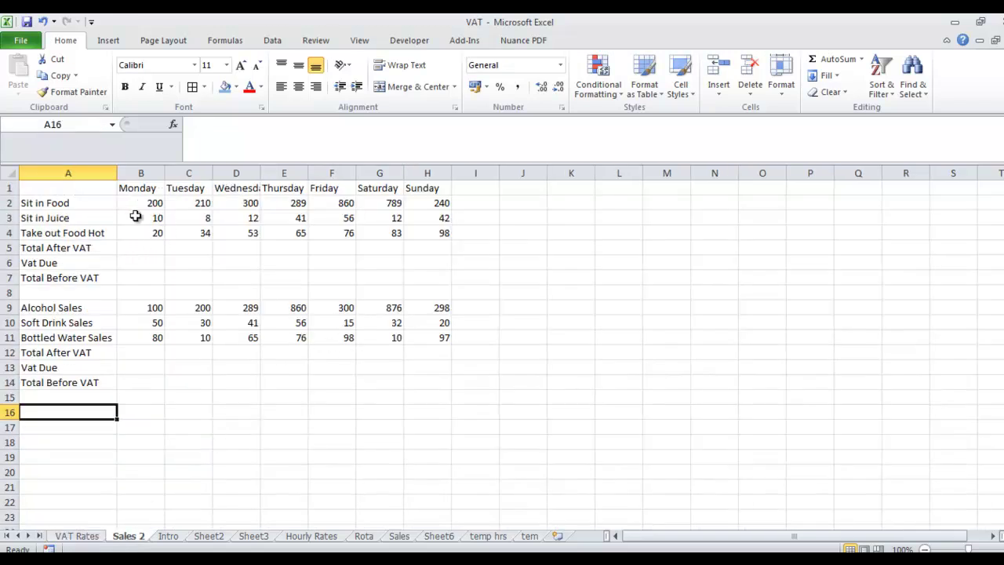
{"action": "left_click_drag", "start_coordinate": [148, 203], "coordinate": [425, 234]}
{"action": "left_click", "coordinate": [125, 247]}
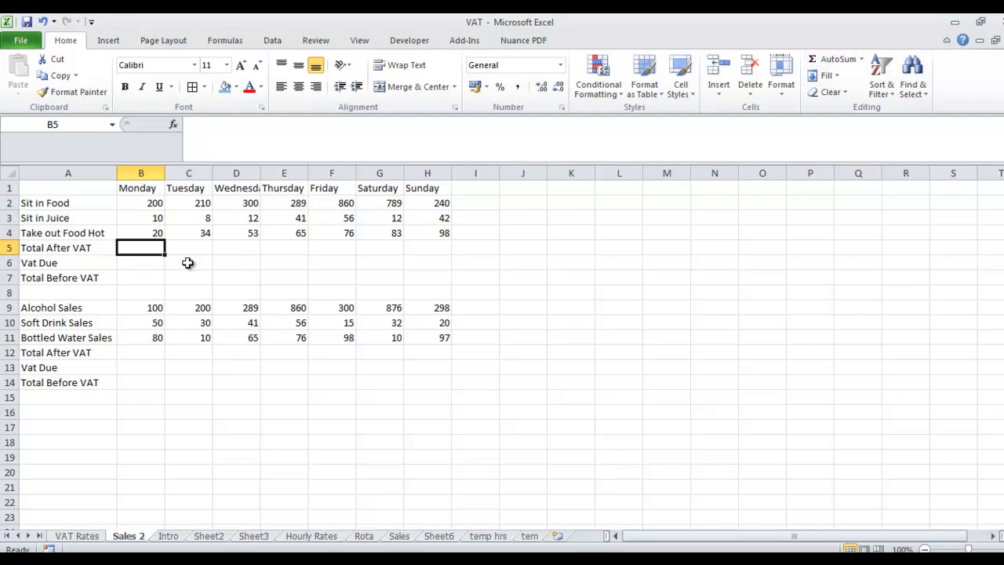
{"action": "left_click", "coordinate": [838, 60]}
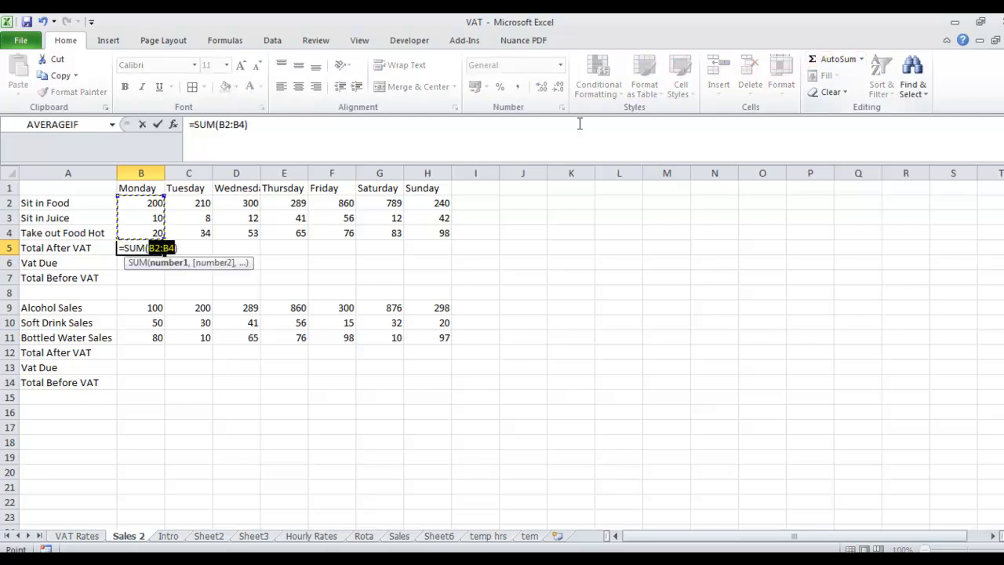
{"action": "left_click", "coordinate": [157, 124]}
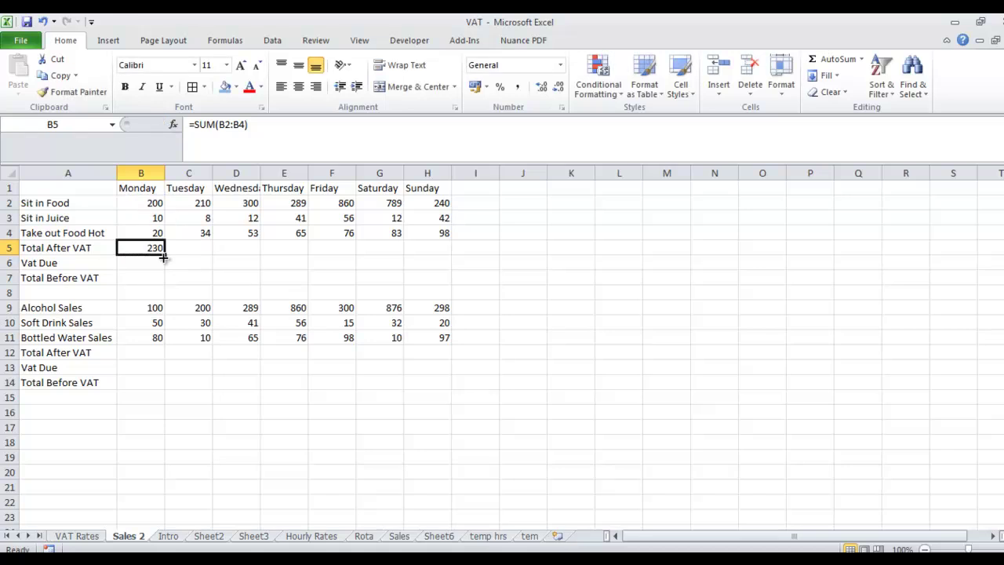
{"action": "left_click_drag", "start_coordinate": [162, 253], "coordinate": [448, 253]}
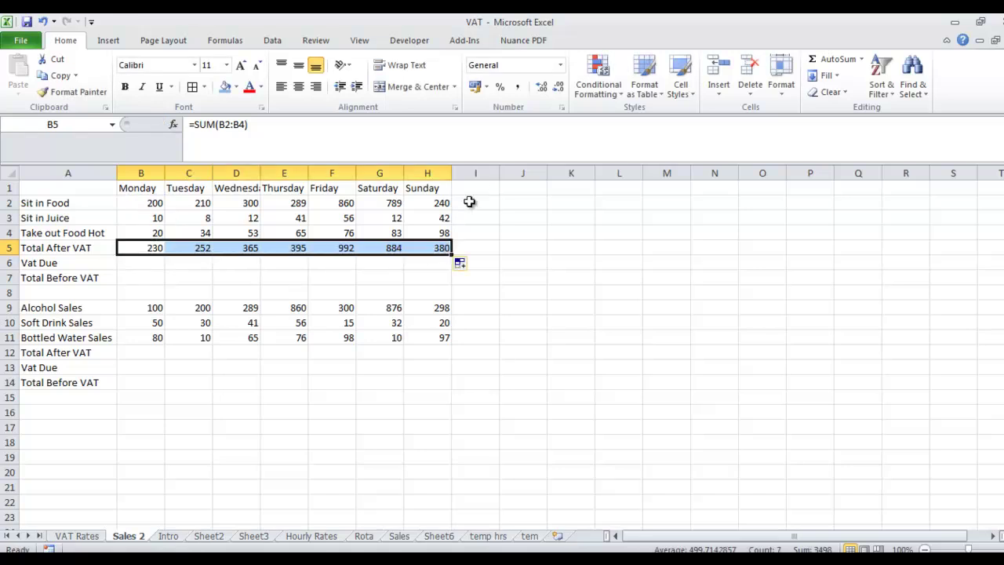
- Total the week's Sit in Food sales in I2 with =SUM(B2:H2) and fill the formula down to I5
{"action": "left_click", "coordinate": [478, 200]}
{"action": "left_click", "coordinate": [838, 61]}
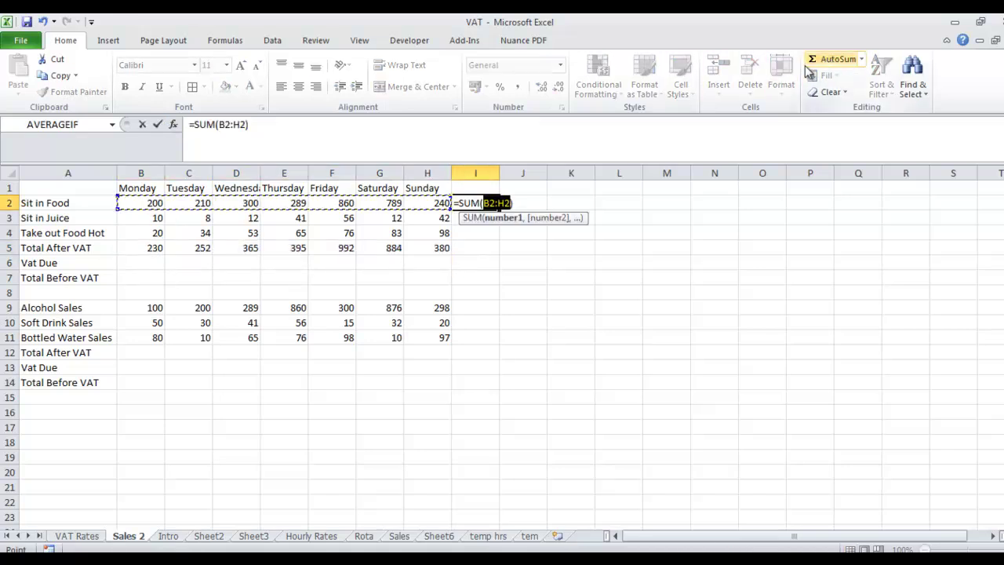
{"action": "left_click", "coordinate": [158, 124]}
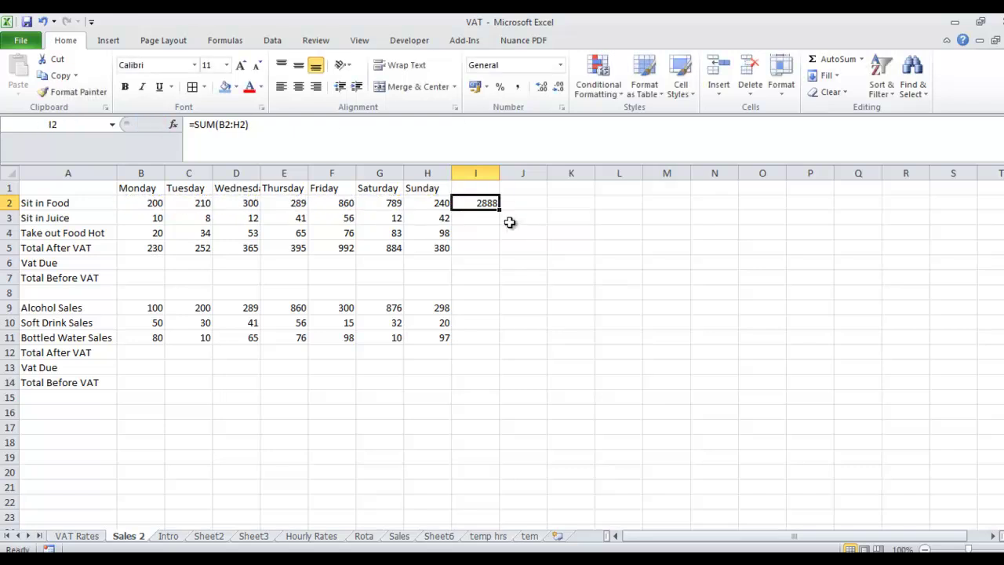
{"action": "left_click_drag", "start_coordinate": [500, 211], "coordinate": [499, 252]}
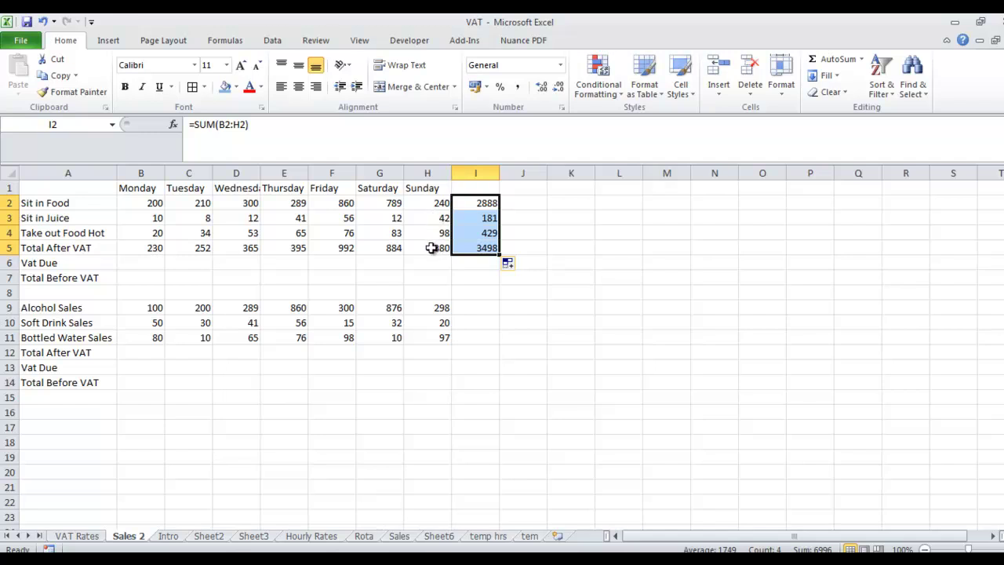
- Calculate Total Before VAT in B7 following the PowerPoint VAT formula slide, using =B5/(100%+Second_Reduced_Rate), and fill it across to I7
{"action": "left_click", "coordinate": [152, 282]}
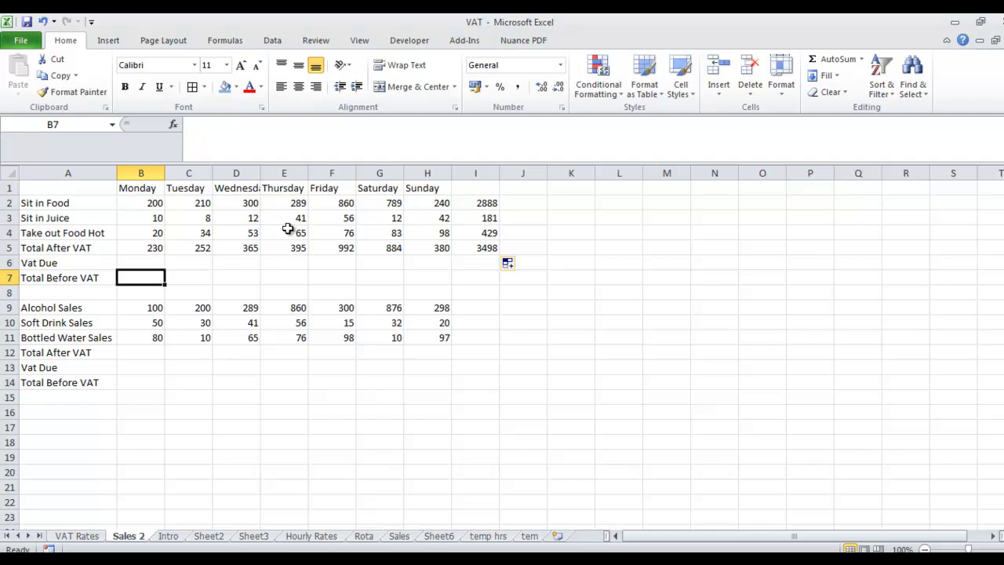
{"action": "left_click", "coordinate": [312, 559]}
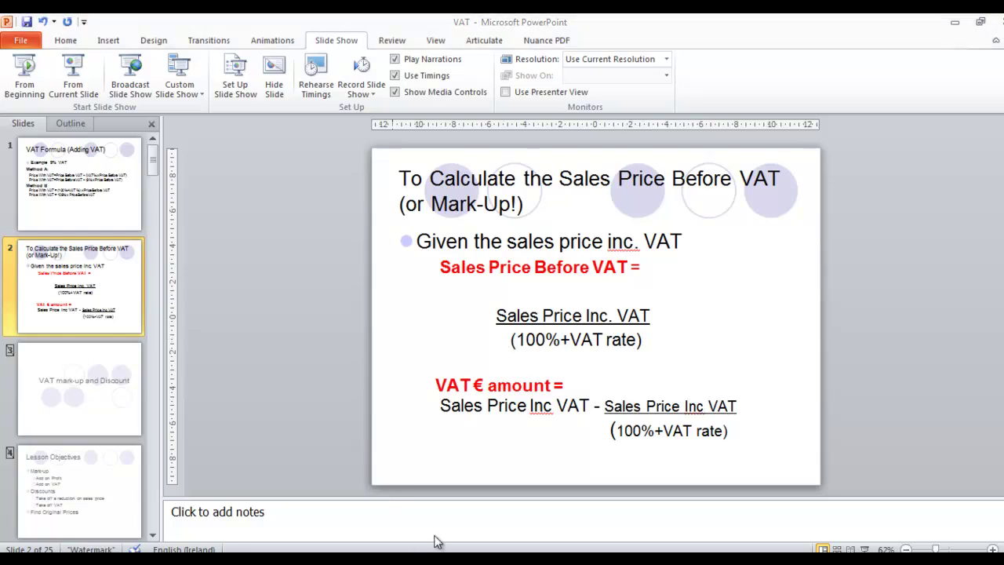
{"action": "key", "text": "alt+Tab"}
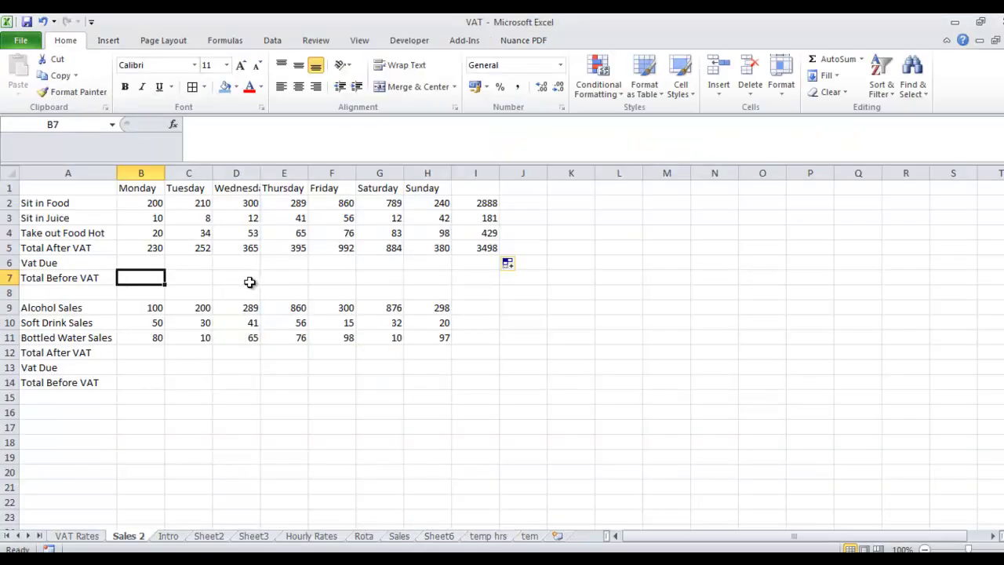
{"action": "type", "text": "="}
{"action": "left_click", "coordinate": [155, 249]}
{"action": "type", "text": "/(100%+"}
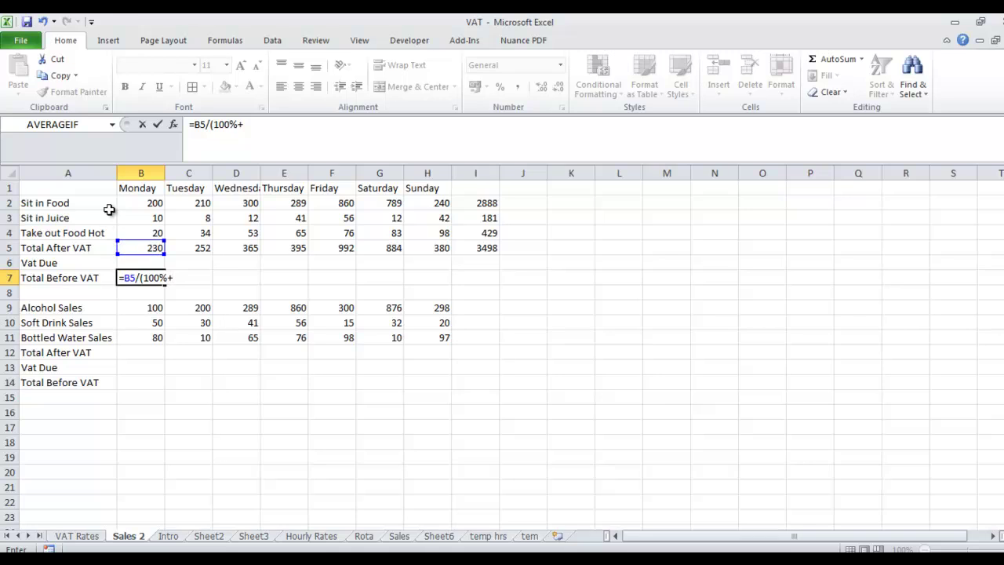
{"action": "type", "text": "se"}
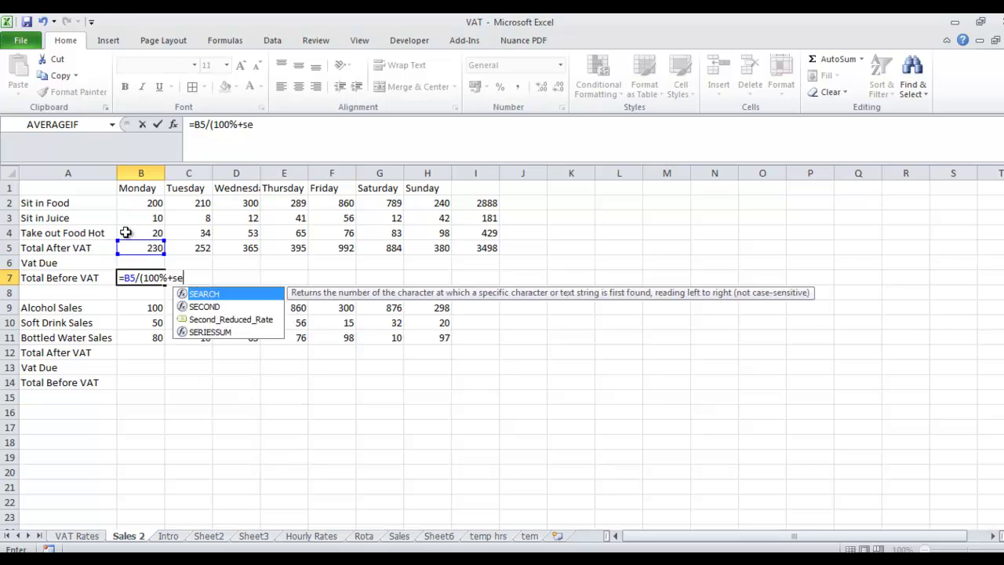
{"action": "left_click", "coordinate": [215, 320]}
{"action": "double_click", "coordinate": [214, 321]}
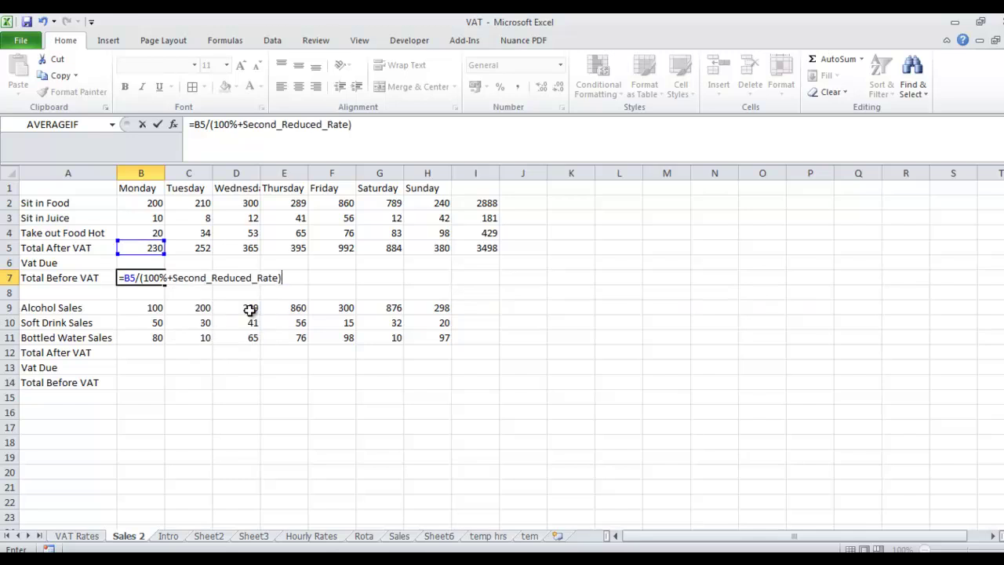
{"action": "key", "text": "Return"}
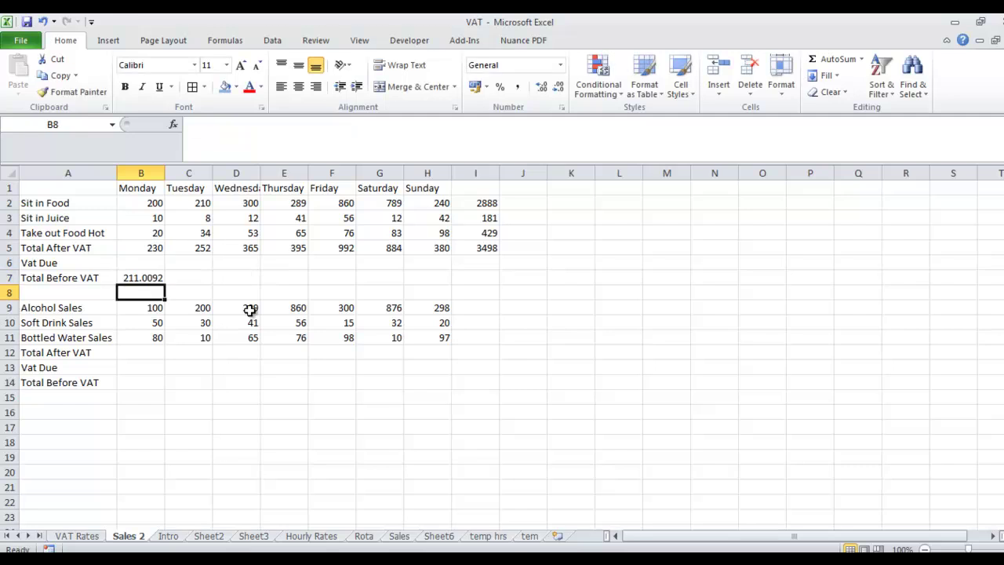
{"action": "left_click", "coordinate": [139, 279]}
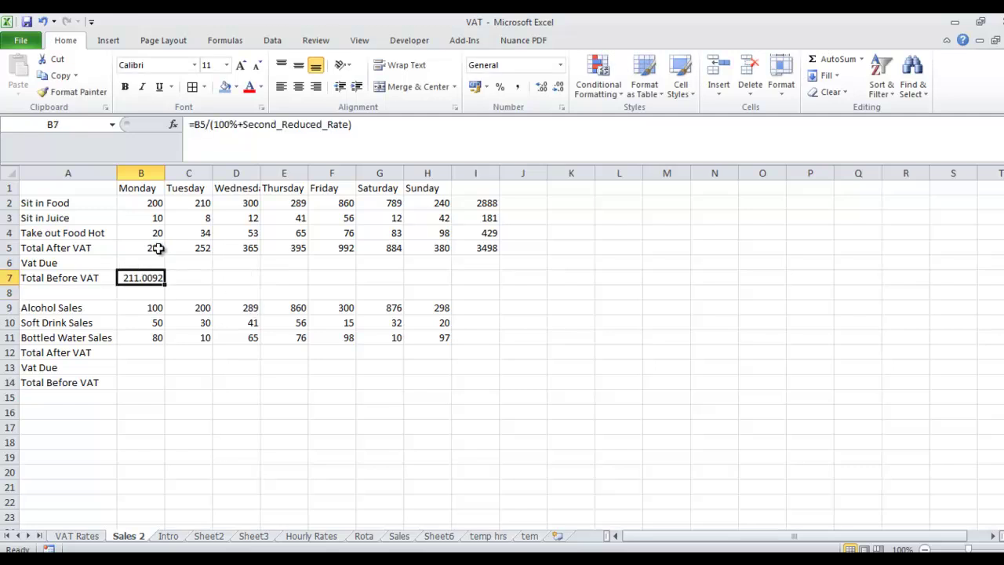
{"action": "left_click_drag", "start_coordinate": [164, 283], "coordinate": [498, 264]}
- Calculate Monday's food Vat Due in B6 with =B5-B7 and fill the formula across to I6
{"action": "left_click", "coordinate": [139, 262]}
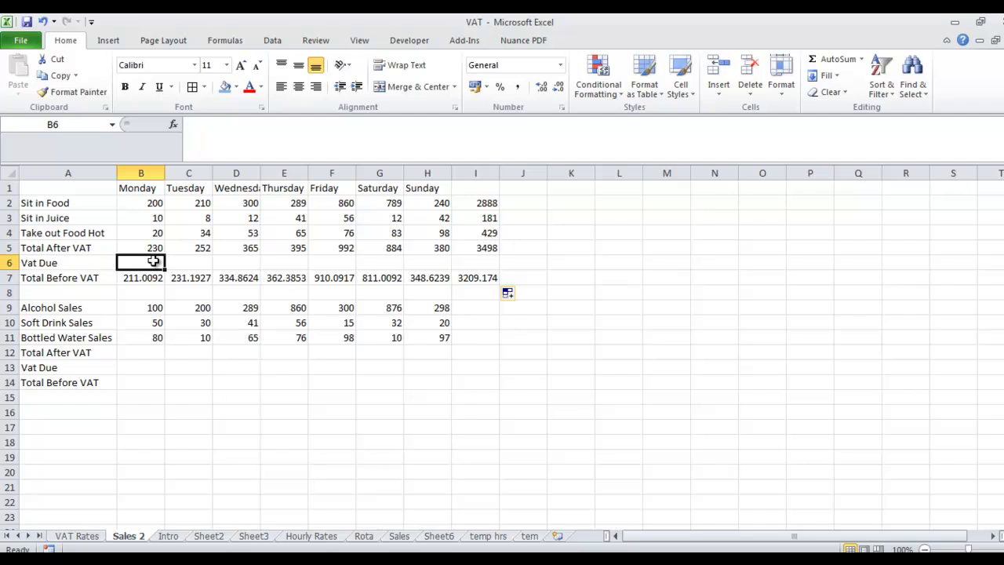
{"action": "type", "text": "="}
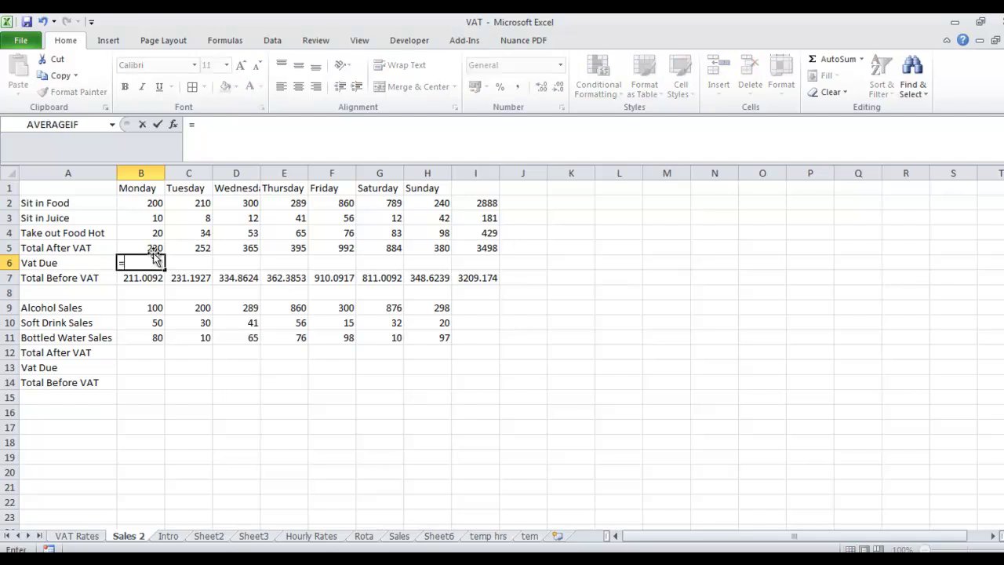
{"action": "left_click", "coordinate": [154, 247]}
{"action": "type", "text": "-"}
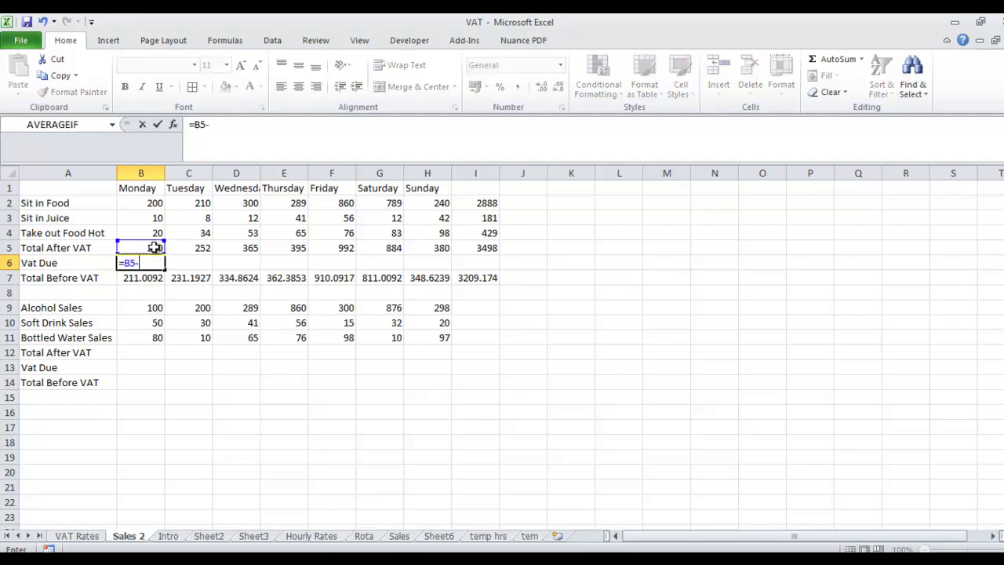
{"action": "left_click", "coordinate": [154, 280]}
{"action": "key", "text": "Return"}
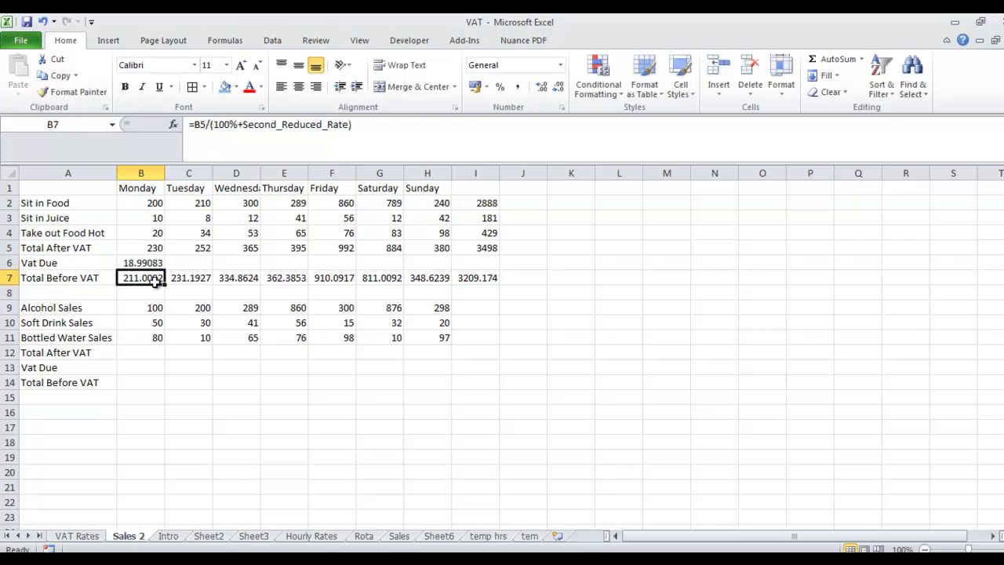
{"action": "left_click", "coordinate": [156, 263]}
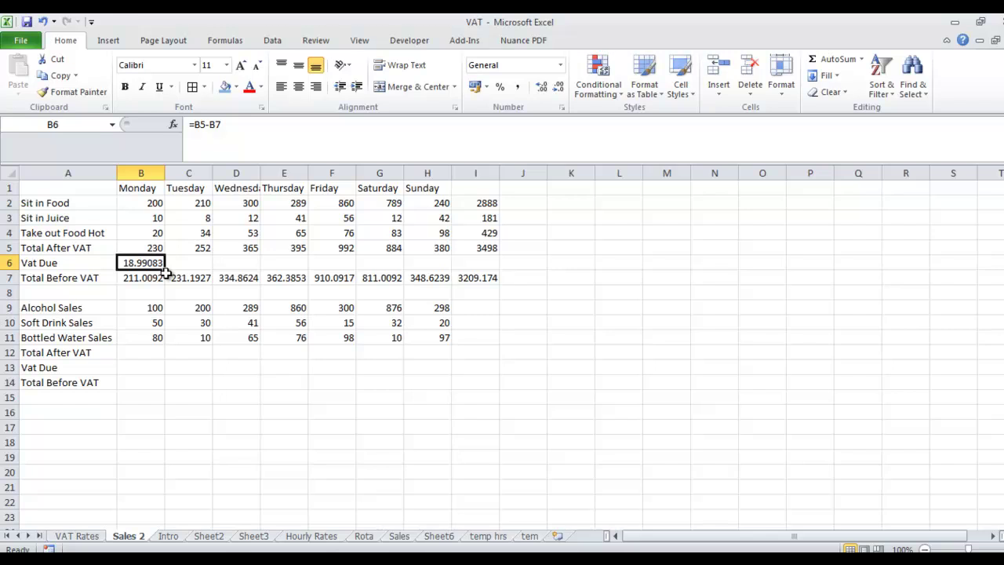
{"action": "left_click_drag", "start_coordinate": [164, 268], "coordinate": [511, 263]}
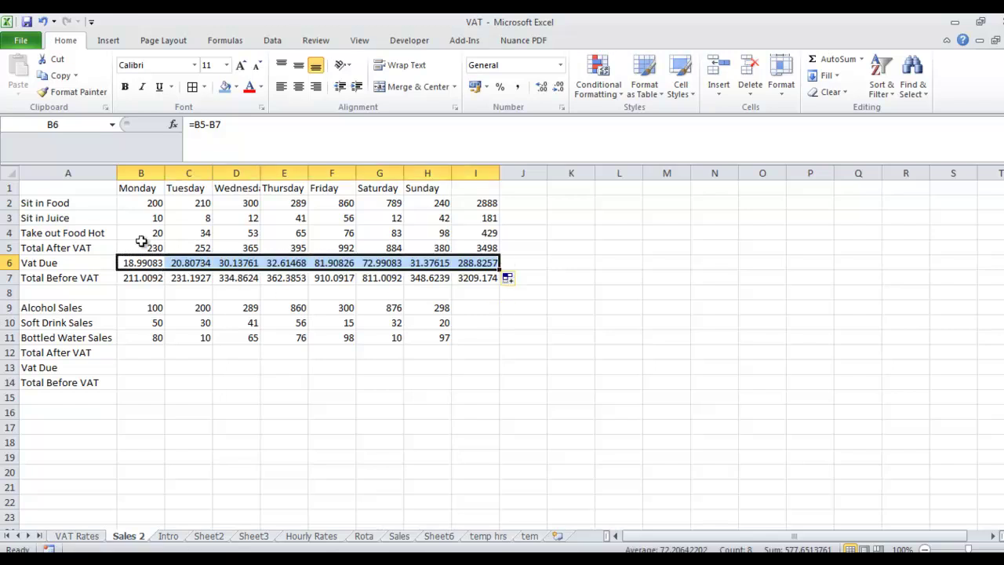
- Format the food sales figures in B2:I7 as euro Accounting and apply all borders to the table A1:I7
{"action": "left_click_drag", "start_coordinate": [150, 201], "coordinate": [480, 276]}
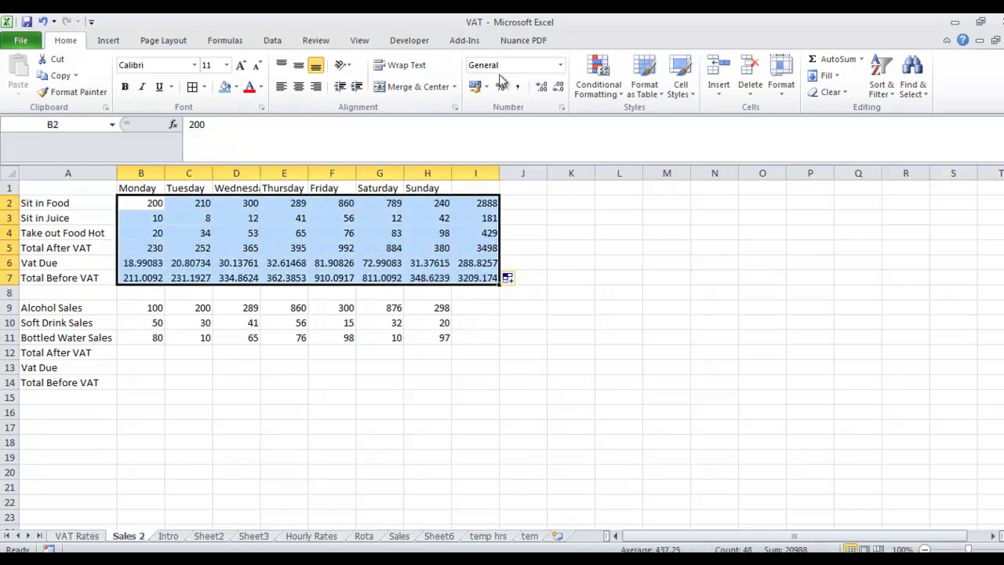
{"action": "left_click", "coordinate": [475, 87]}
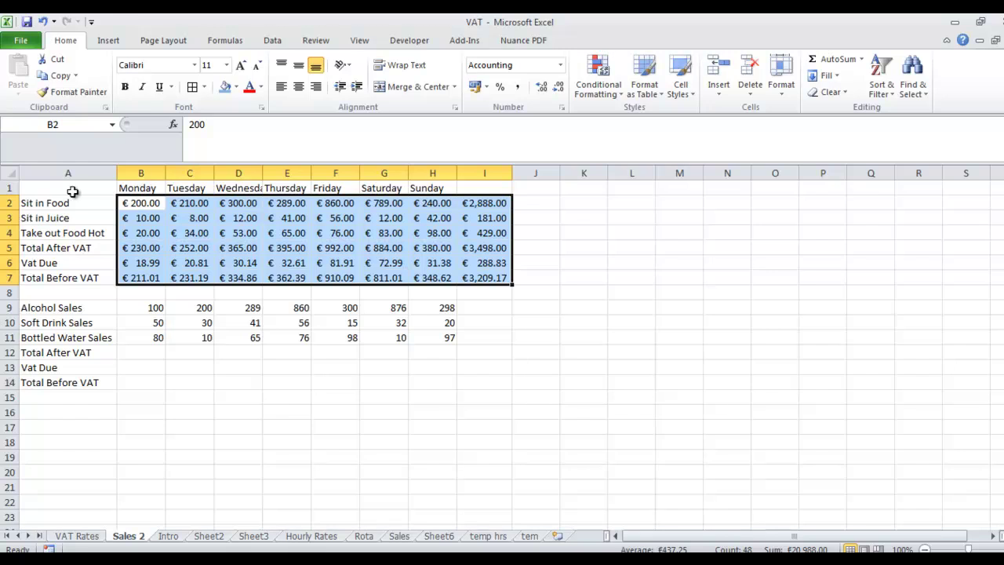
{"action": "left_click_drag", "start_coordinate": [71, 190], "coordinate": [468, 283]}
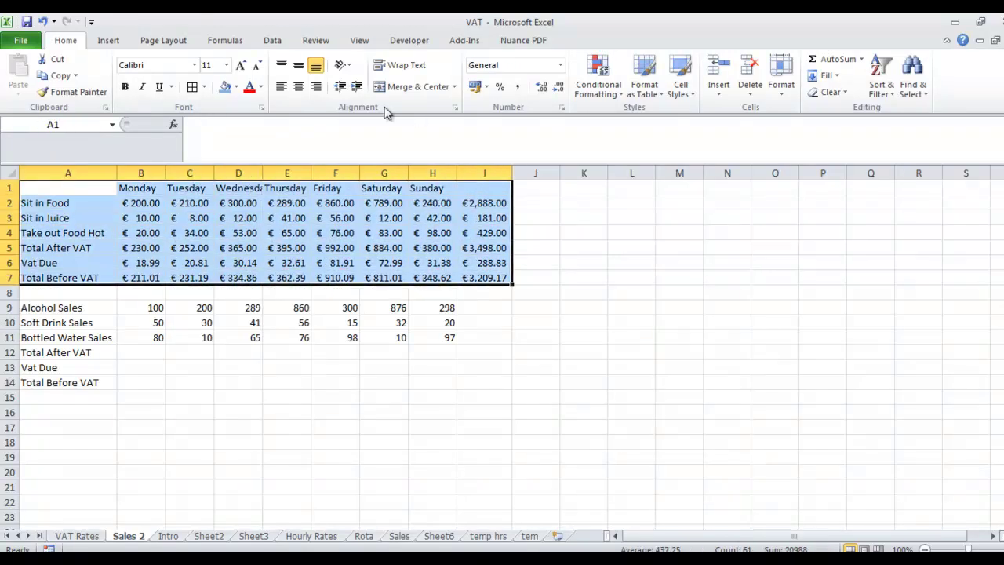
{"action": "left_click", "coordinate": [203, 87]}
{"action": "left_click", "coordinate": [220, 203]}
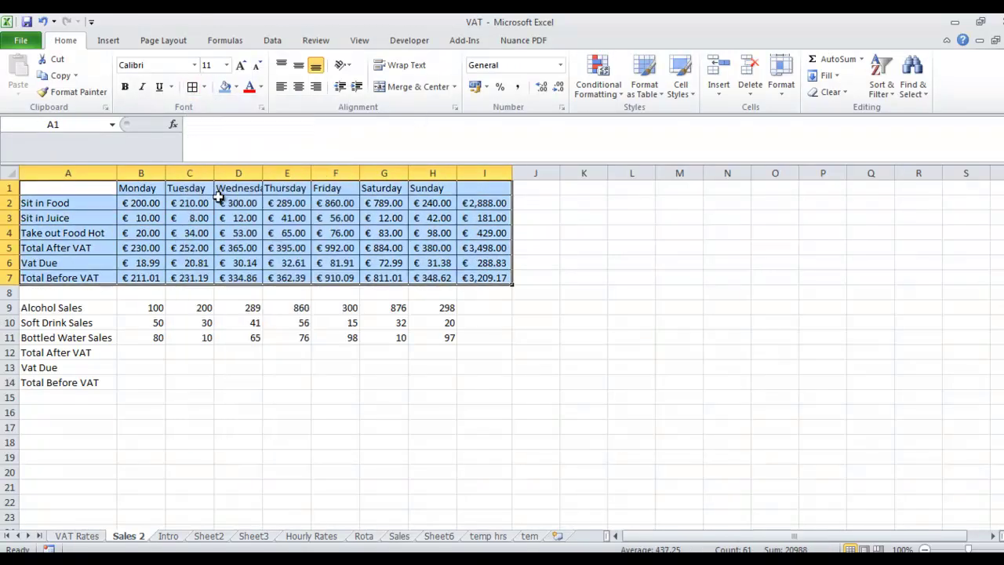
- Right-align the weekday headings in B1:H1
{"action": "left_click_drag", "start_coordinate": [146, 188], "coordinate": [432, 188]}
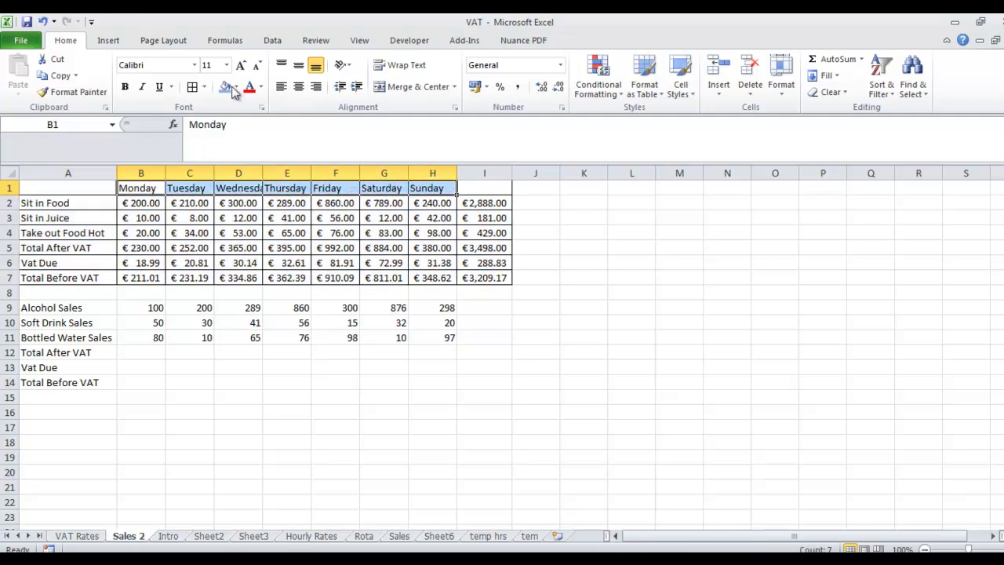
{"action": "left_click", "coordinate": [315, 86]}
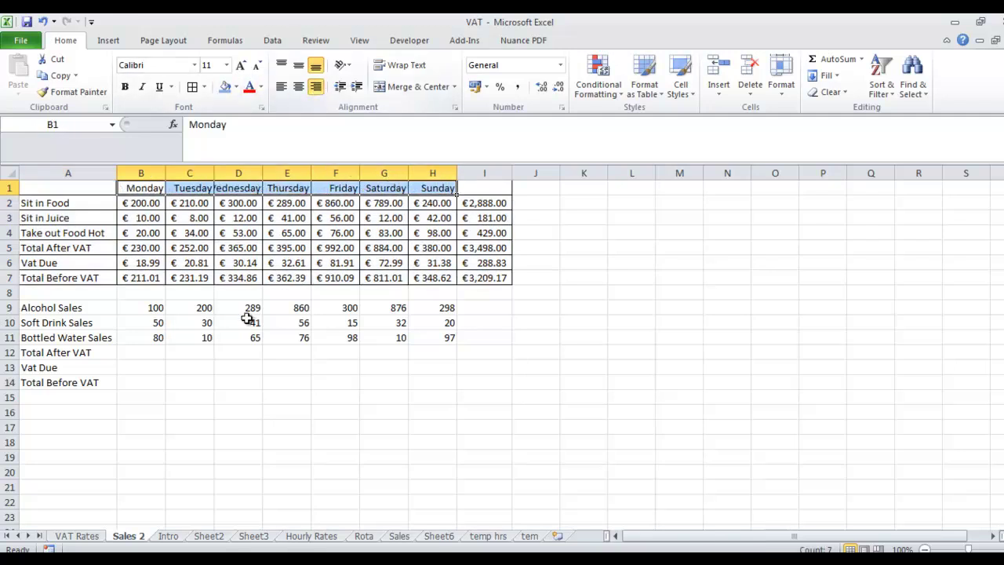
- Total Monday's drink sales in B12 with =SUM(B9:B11) and fill the formula across to H12
{"action": "left_click", "coordinate": [150, 350]}
{"action": "left_click", "coordinate": [833, 59]}
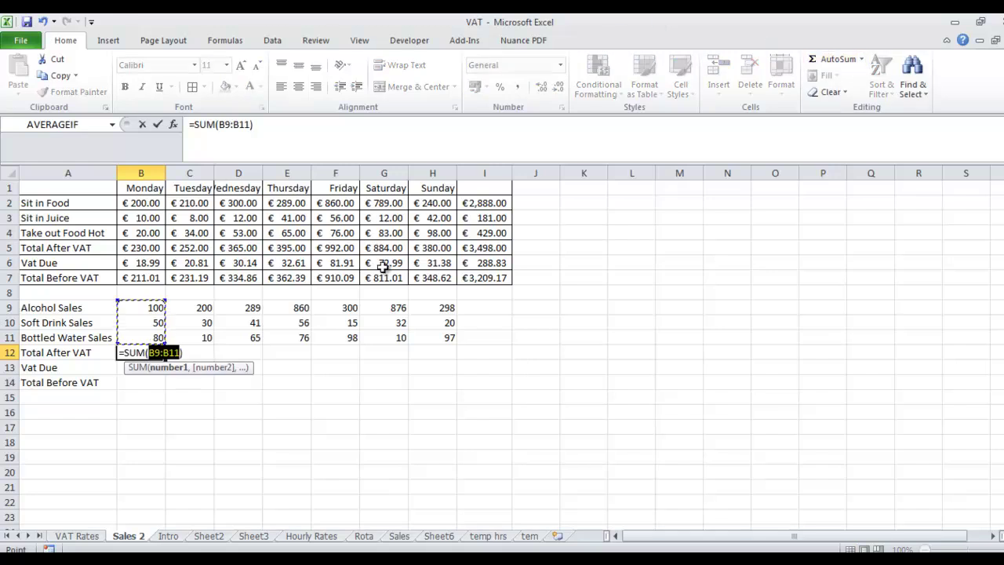
{"action": "key", "text": "Return"}
{"action": "left_click", "coordinate": [157, 353]}
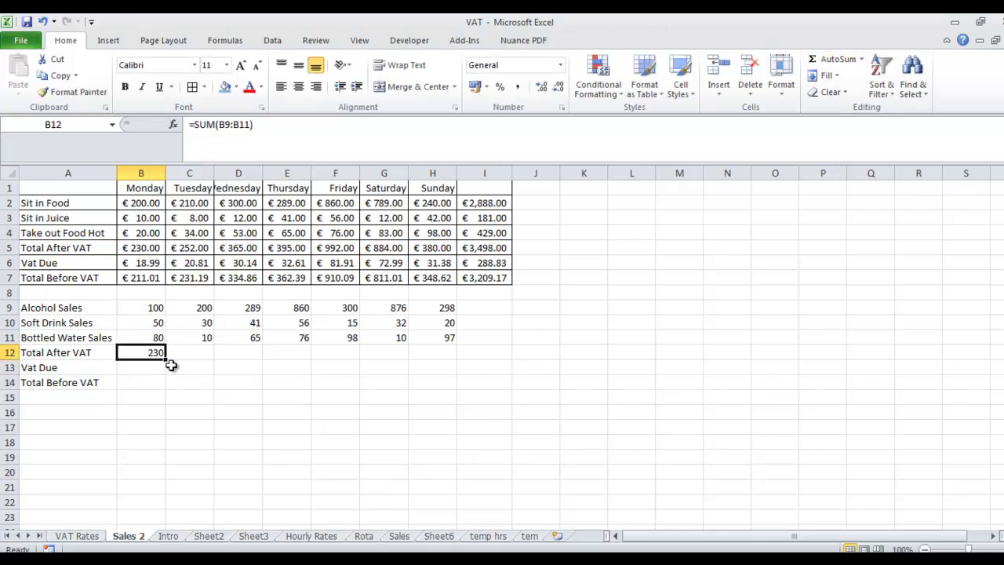
{"action": "left_click_drag", "start_coordinate": [167, 361], "coordinate": [454, 343]}
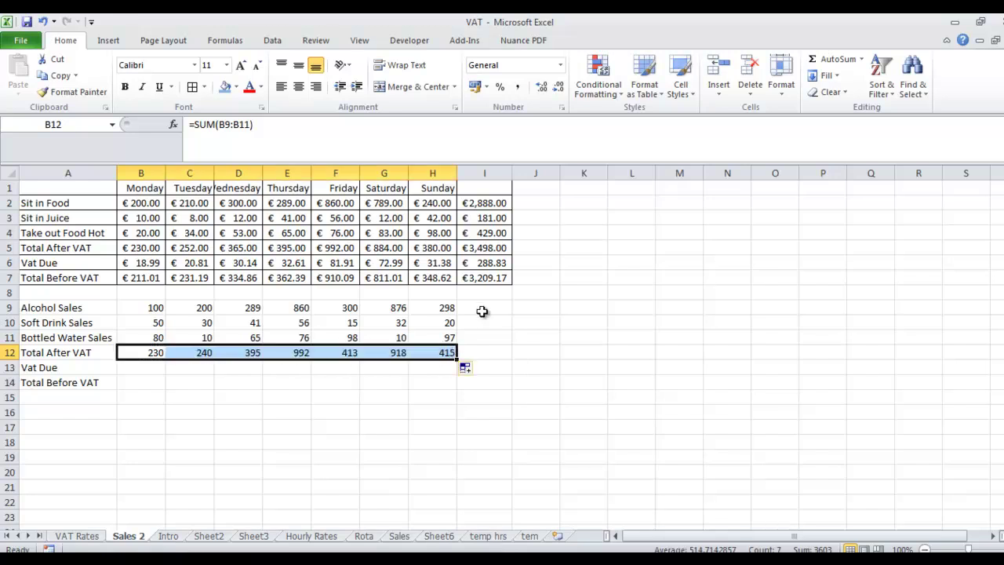
- Total the week's Alcohol Sales in I9 with =SUM(B9:H9) and fill the formula down to I12
{"action": "left_click", "coordinate": [481, 309]}
{"action": "left_click", "coordinate": [830, 61]}
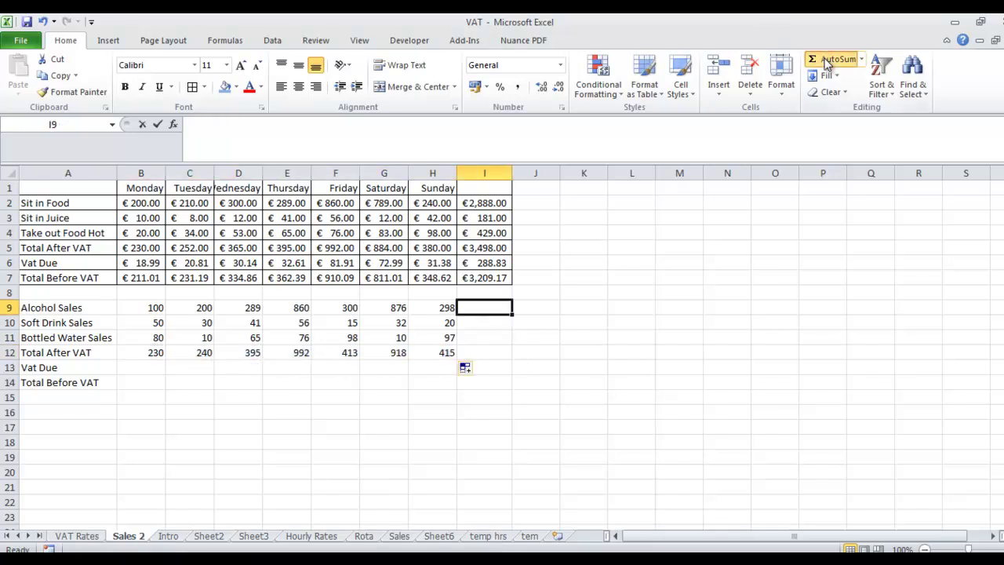
{"action": "key", "text": "Return"}
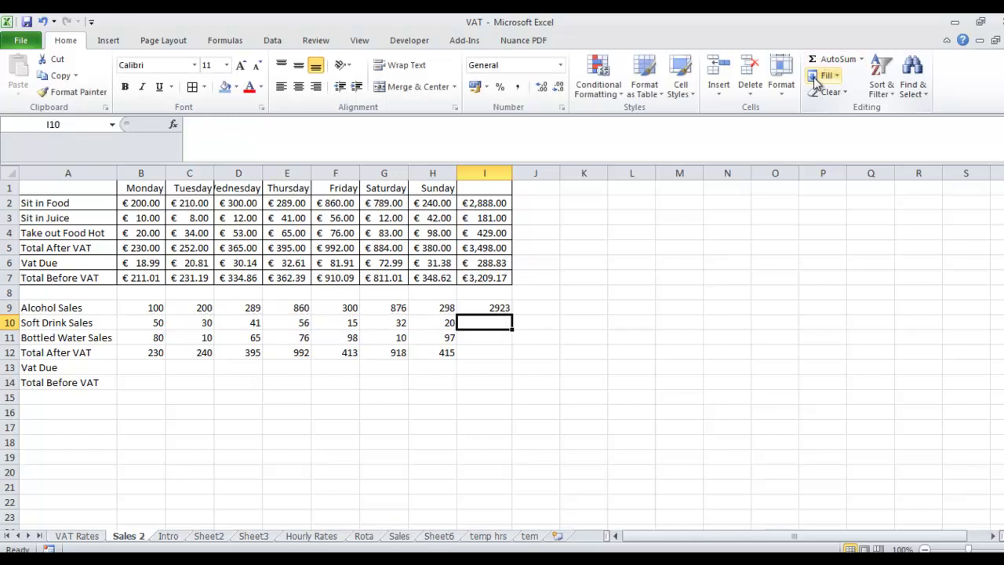
{"action": "left_click", "coordinate": [503, 309]}
{"action": "left_click_drag", "start_coordinate": [512, 314], "coordinate": [516, 357]}
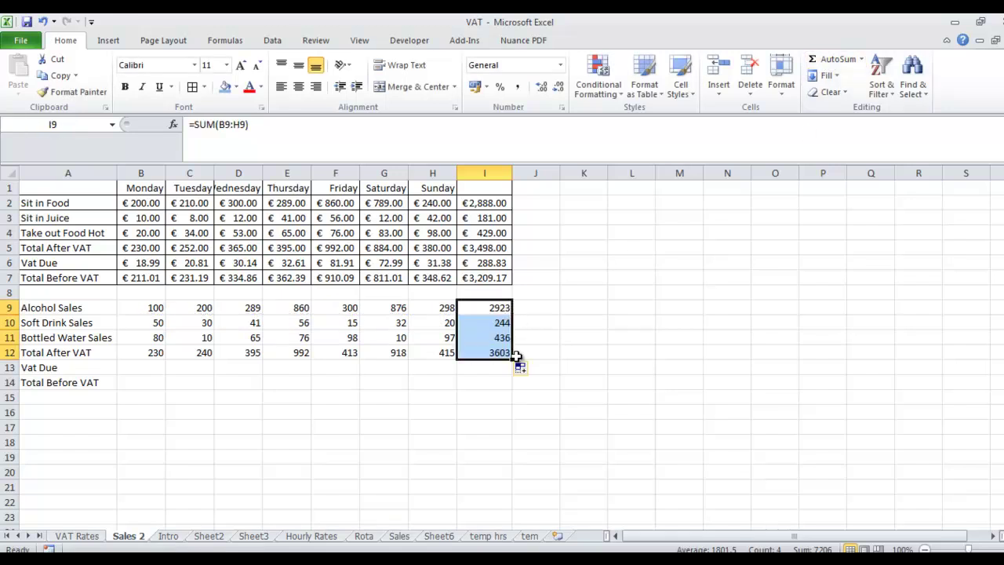
- Calculate the drinks Total Before VAT in B14 with =B12/(100%+Standard_Rate) and fill the formula across to I14
{"action": "left_click", "coordinate": [157, 367]}
{"action": "left_click", "coordinate": [151, 381]}
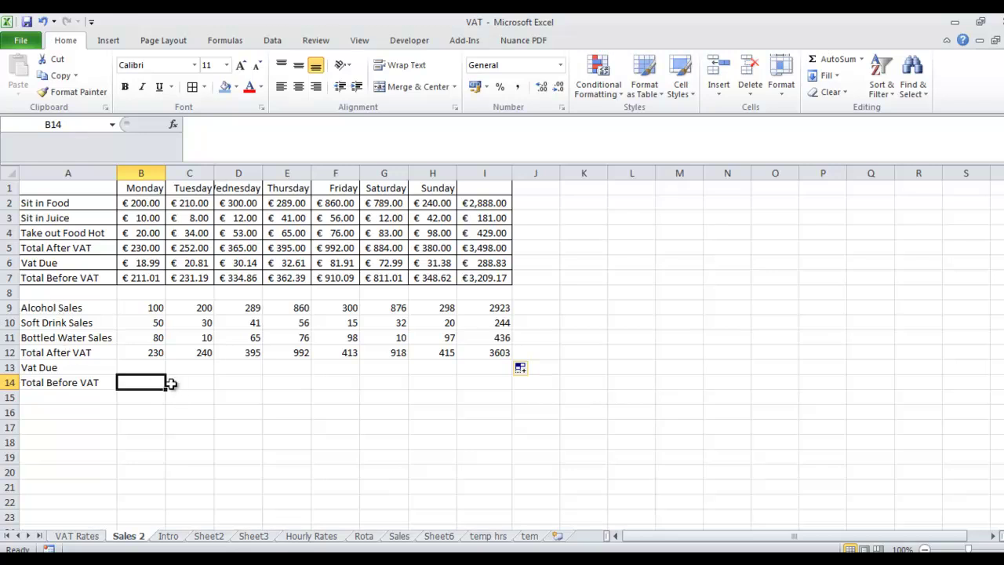
{"action": "left_click", "coordinate": [156, 354]}
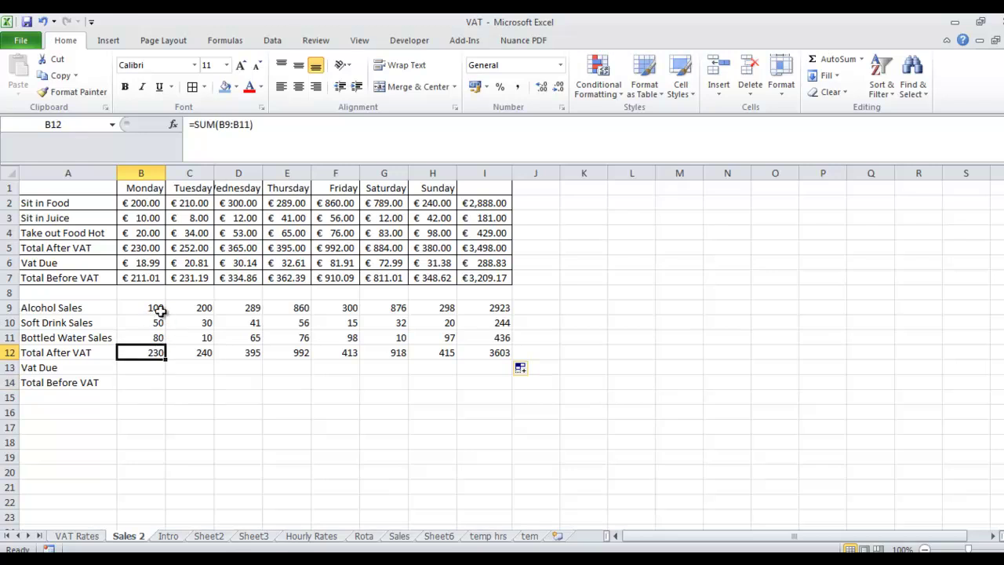
{"action": "left_click", "coordinate": [142, 382]}
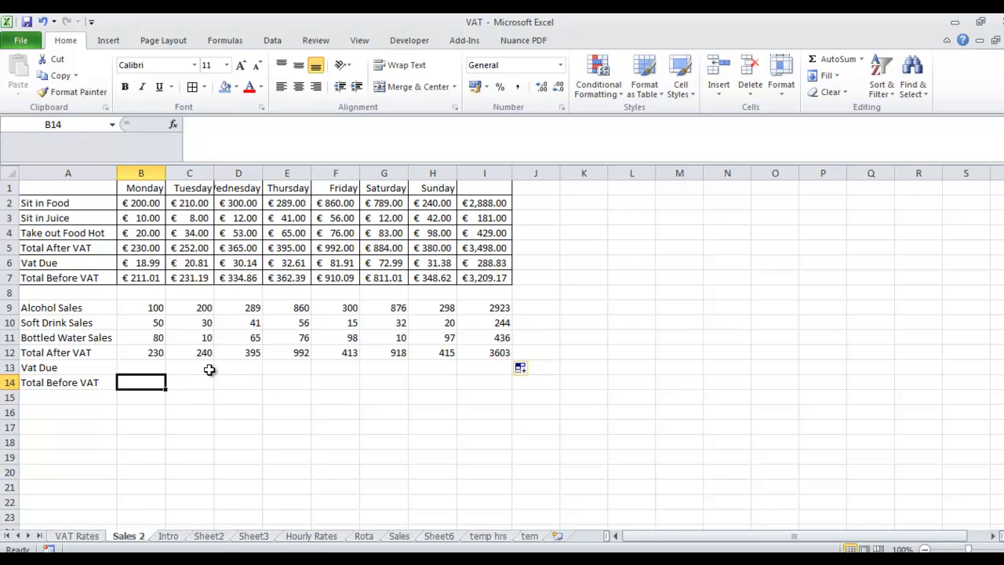
{"action": "type", "text": "="}
{"action": "left_click", "coordinate": [137, 352]}
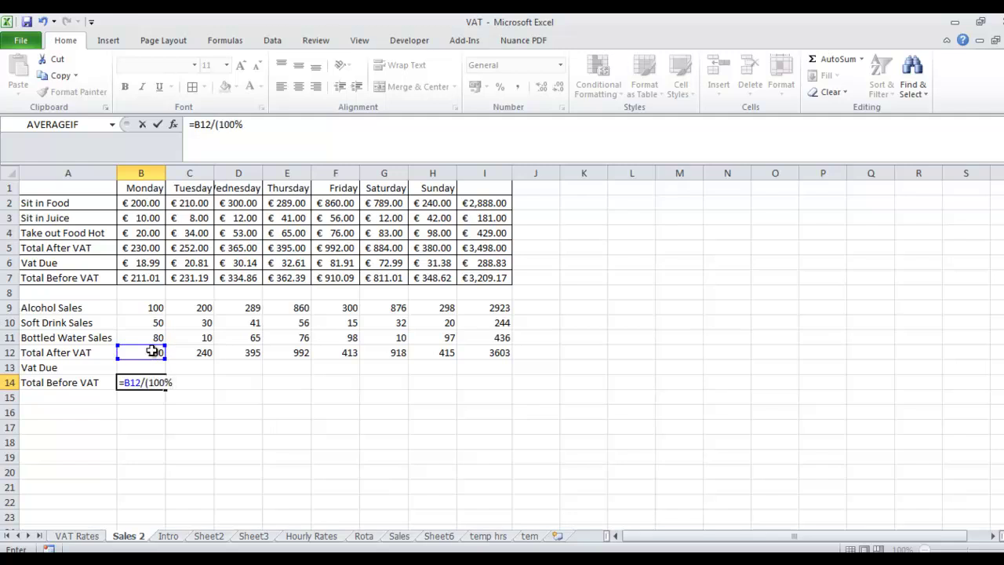
{"action": "type", "text": "/(100%+st"}
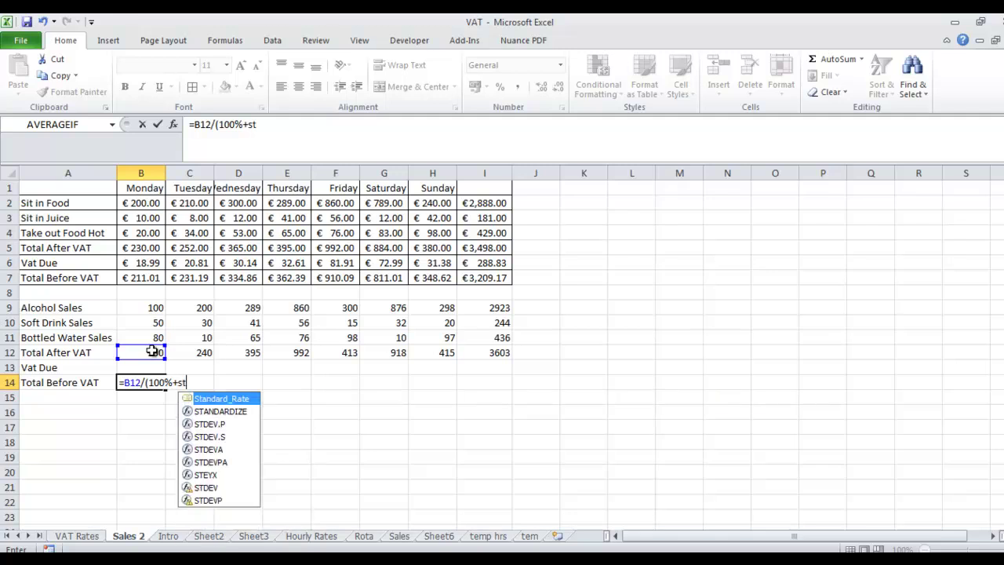
{"action": "double_click", "coordinate": [218, 402]}
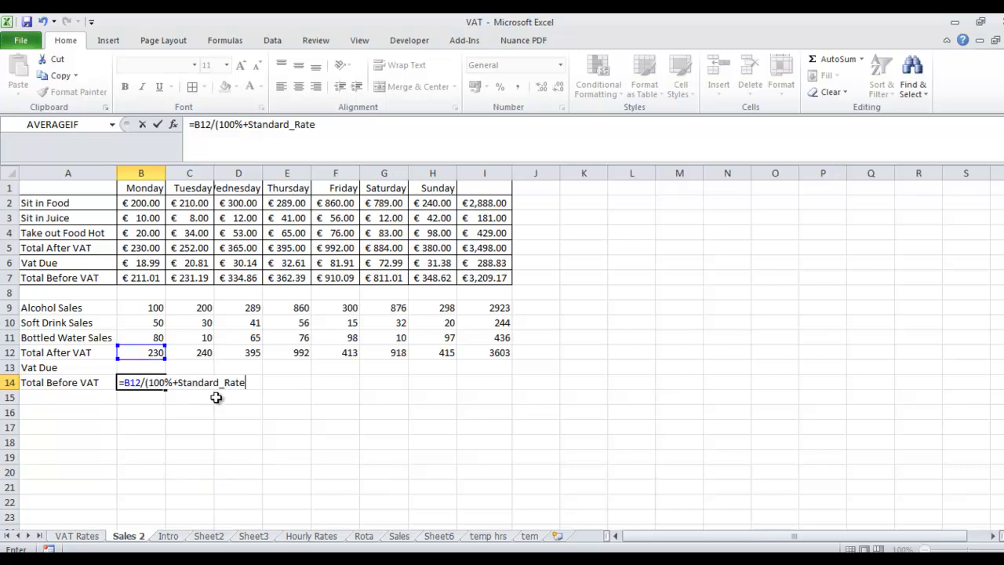
{"action": "key", "text": "Return"}
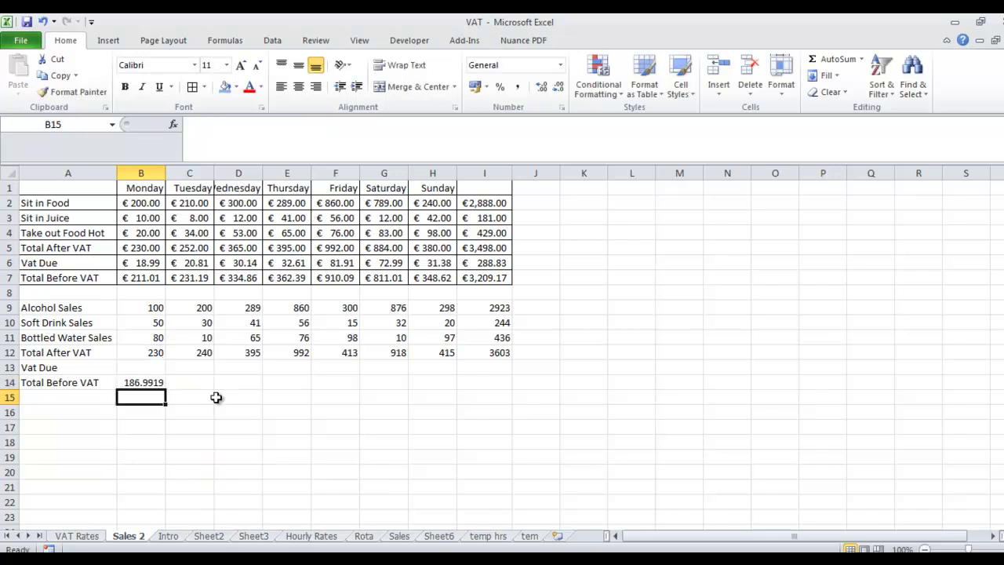
{"action": "left_click", "coordinate": [145, 384]}
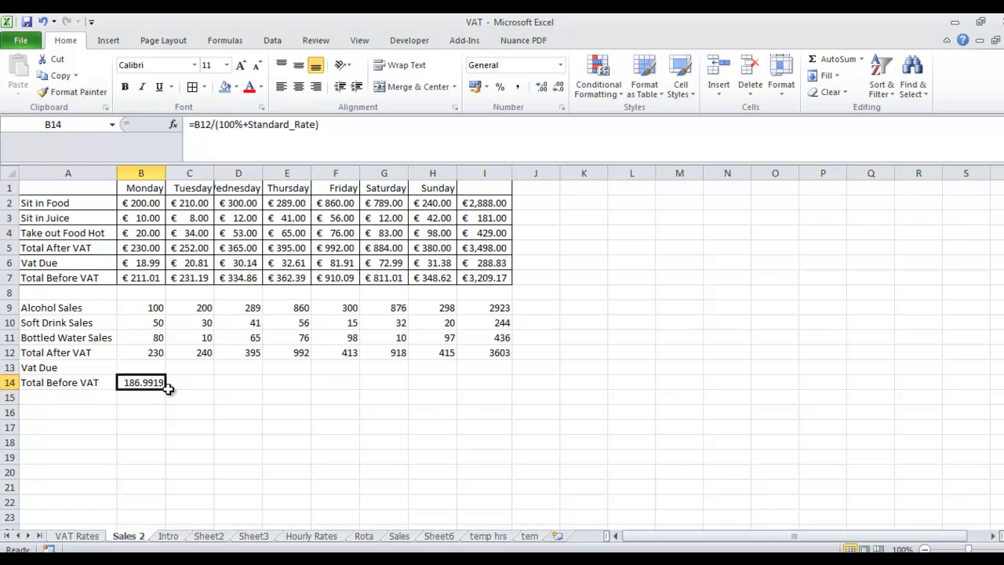
{"action": "left_click_drag", "start_coordinate": [168, 389], "coordinate": [501, 387]}
- Calculate the drinks Vat Due in B13 with =B12-B14 and fill the formula across to I13
{"action": "left_click", "coordinate": [156, 366]}
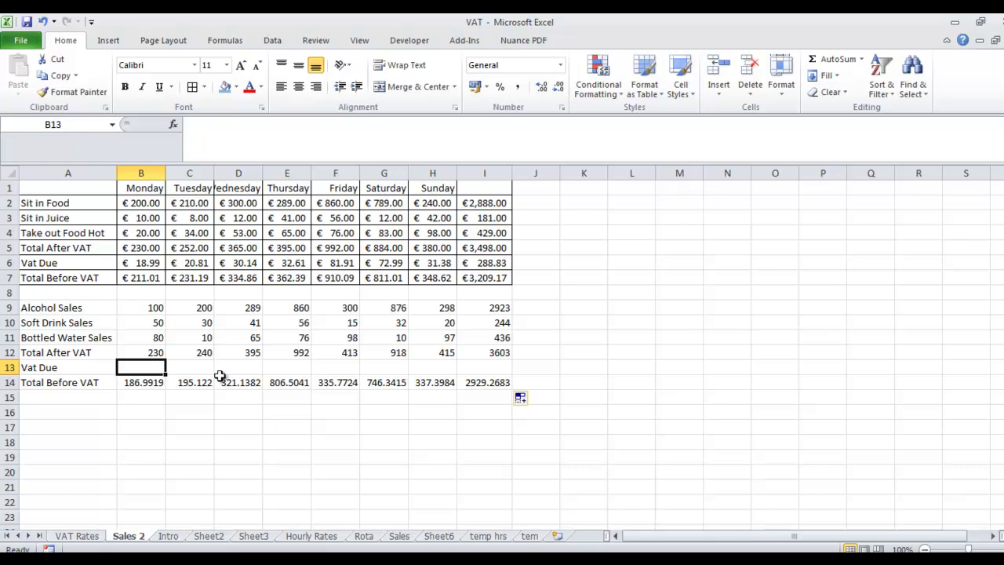
{"action": "type", "text": "="}
{"action": "left_click", "coordinate": [145, 353]}
{"action": "type", "text": "-"}
{"action": "left_click", "coordinate": [139, 392]}
{"action": "key", "text": "Return"}
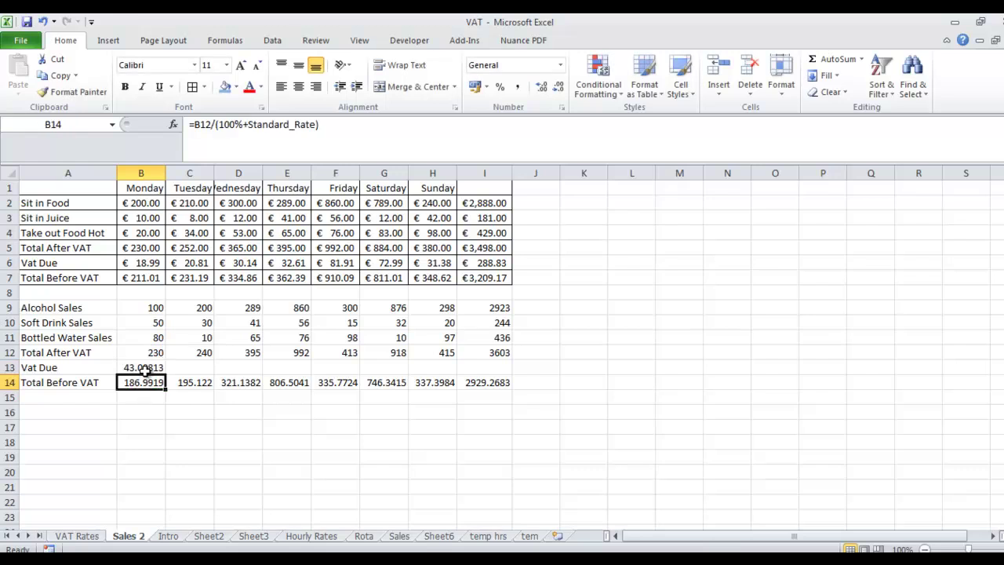
{"action": "left_click", "coordinate": [150, 367]}
{"action": "left_click_drag", "start_coordinate": [165, 377], "coordinate": [501, 368]}
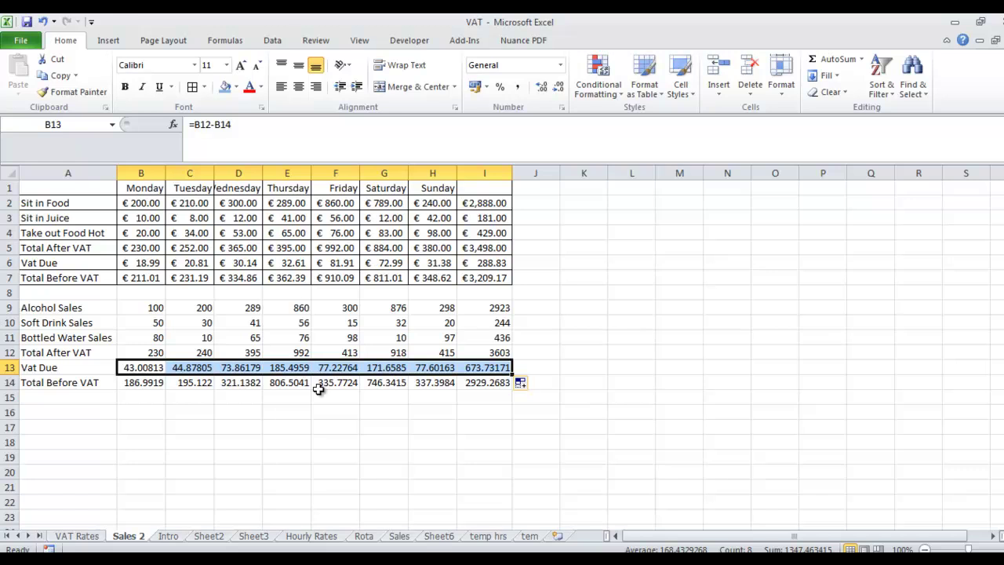